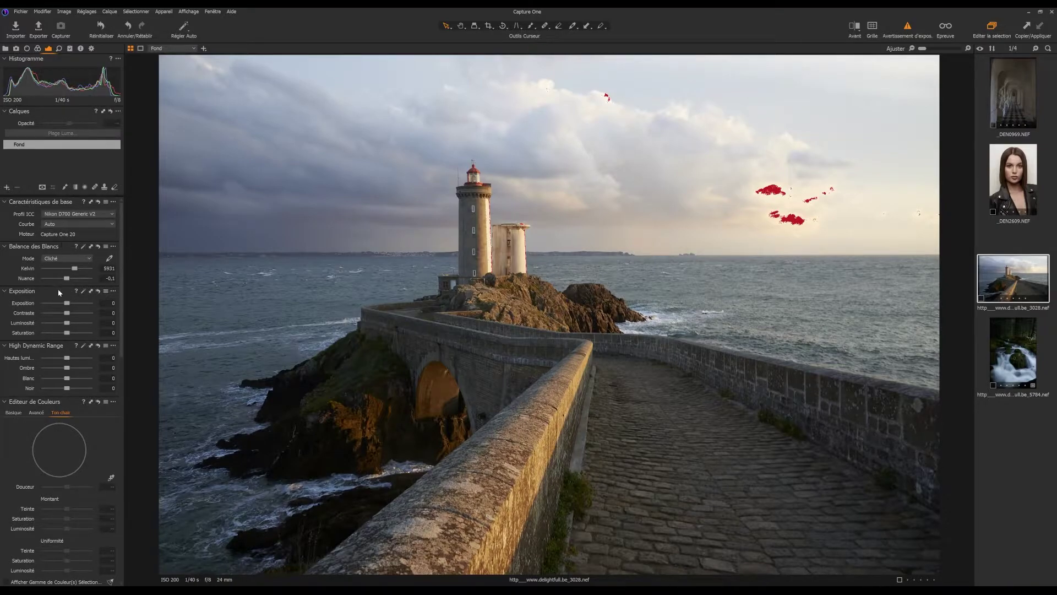
Look through the adjustment tools from the base characteristics down to the levels and back
scroll(70, 301, "down", 9)
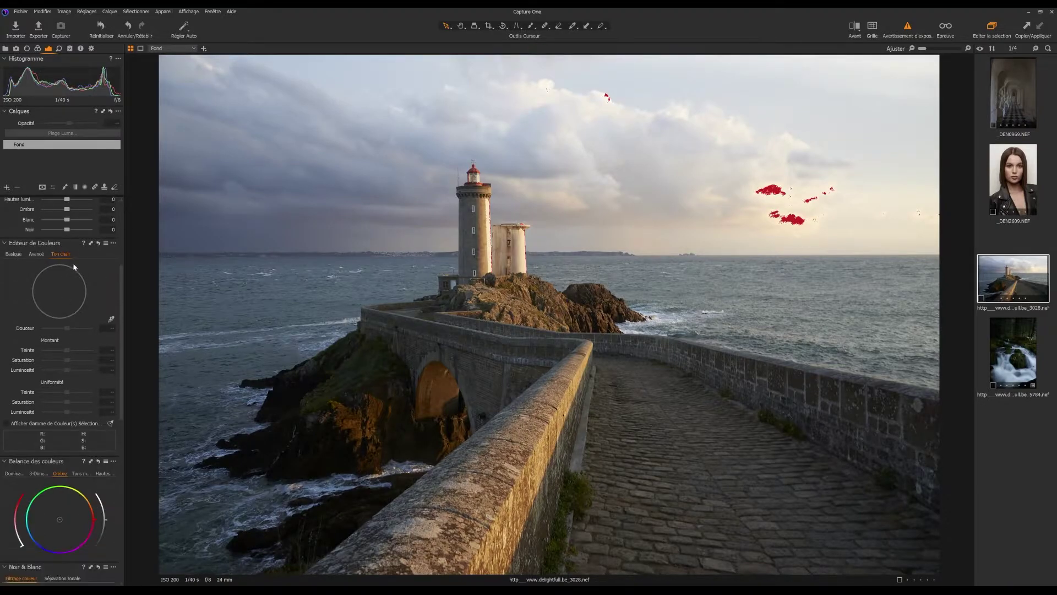
scroll(58, 387, "down", 1)
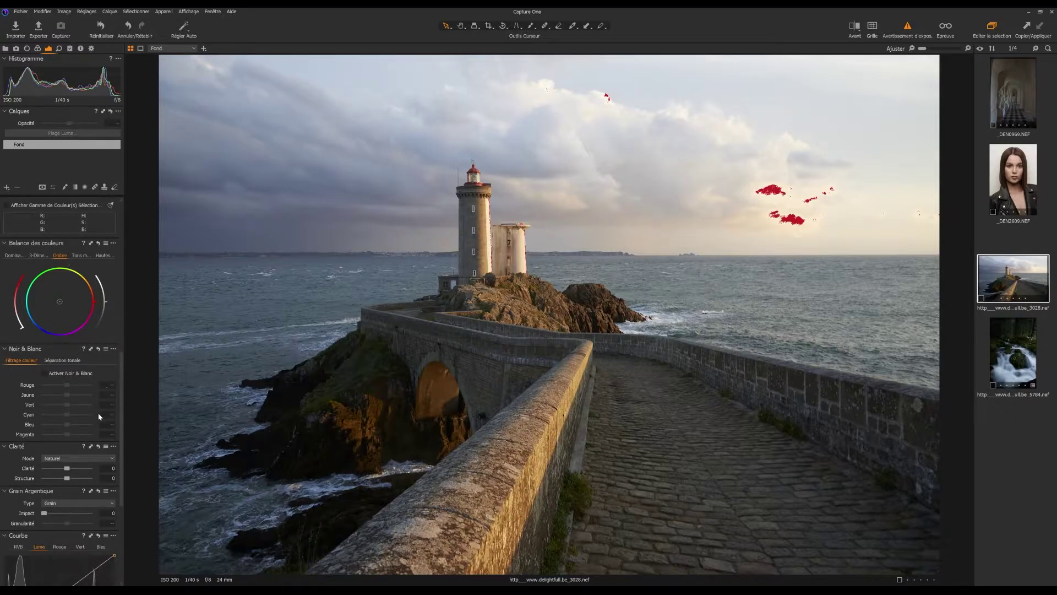
scroll(81, 444, "down", 5)
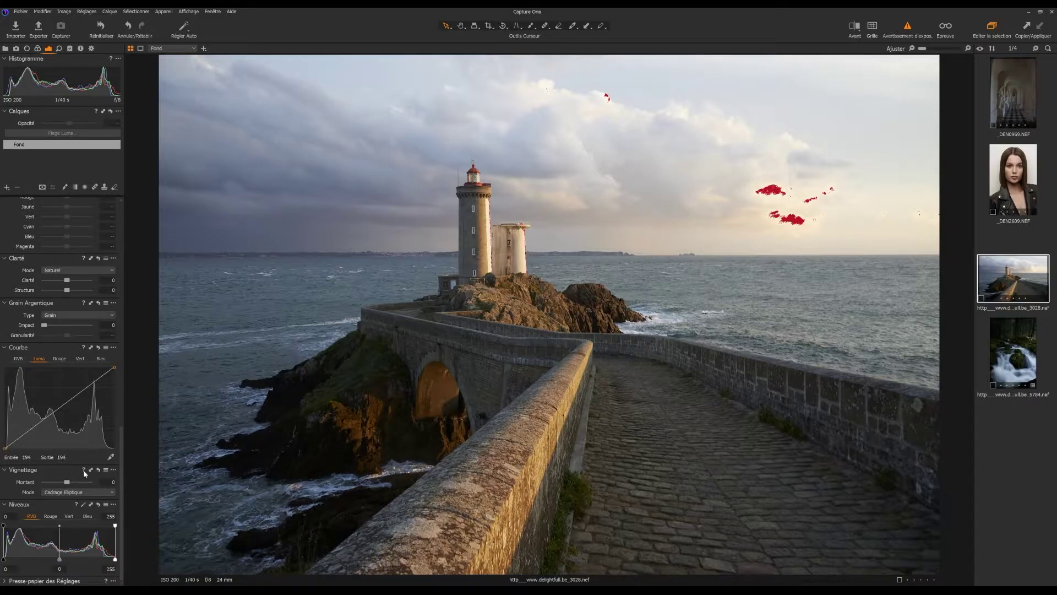
scroll(71, 557, "up", 10)
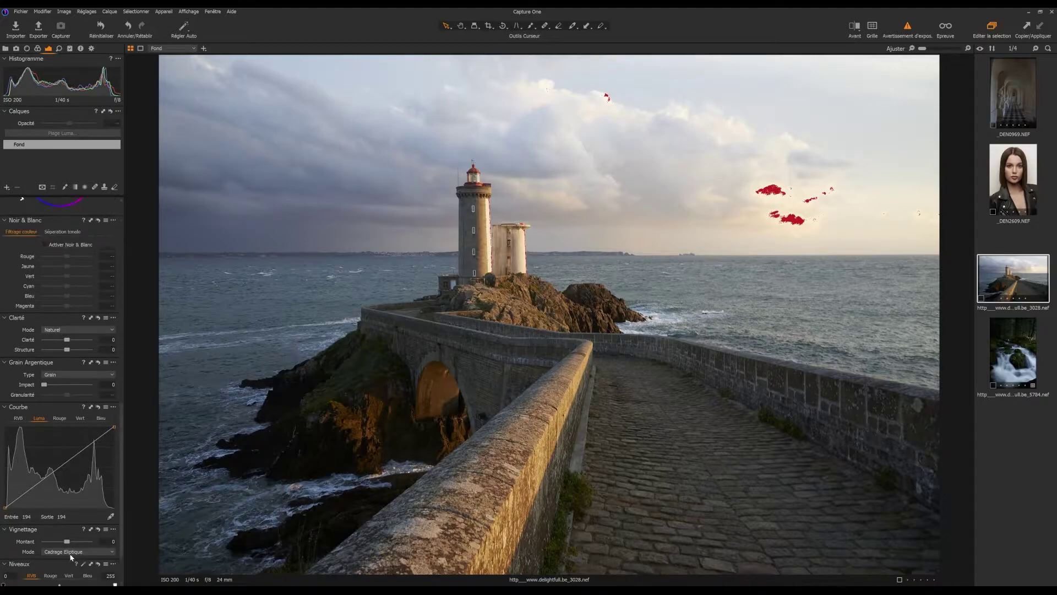
scroll(75, 385, "up", 9)
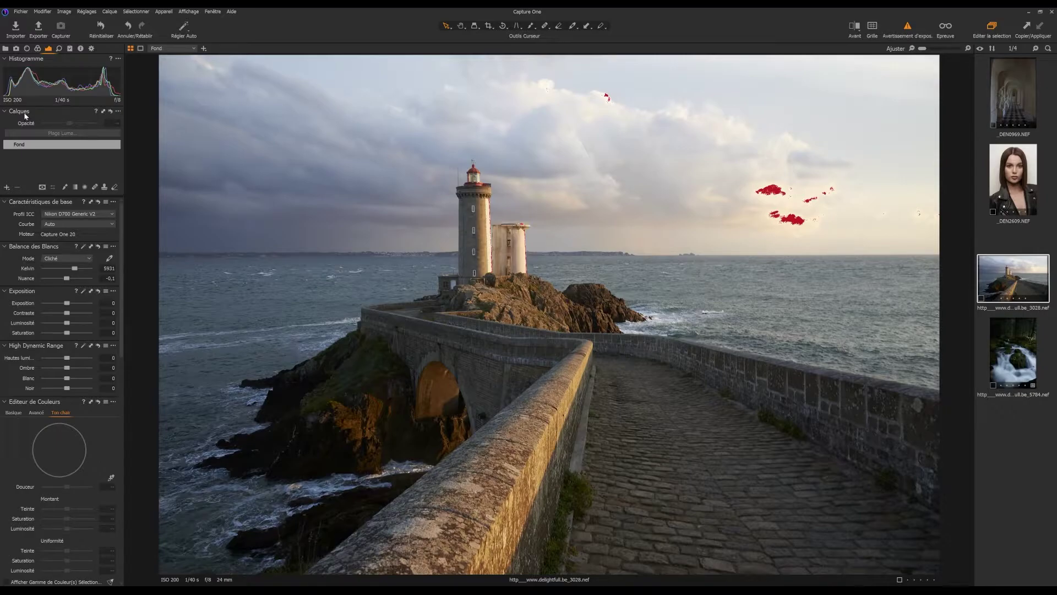
Add a new adjustment layer above the background of the lighthouse photo and activate the pointer tool
left_click(8, 188)
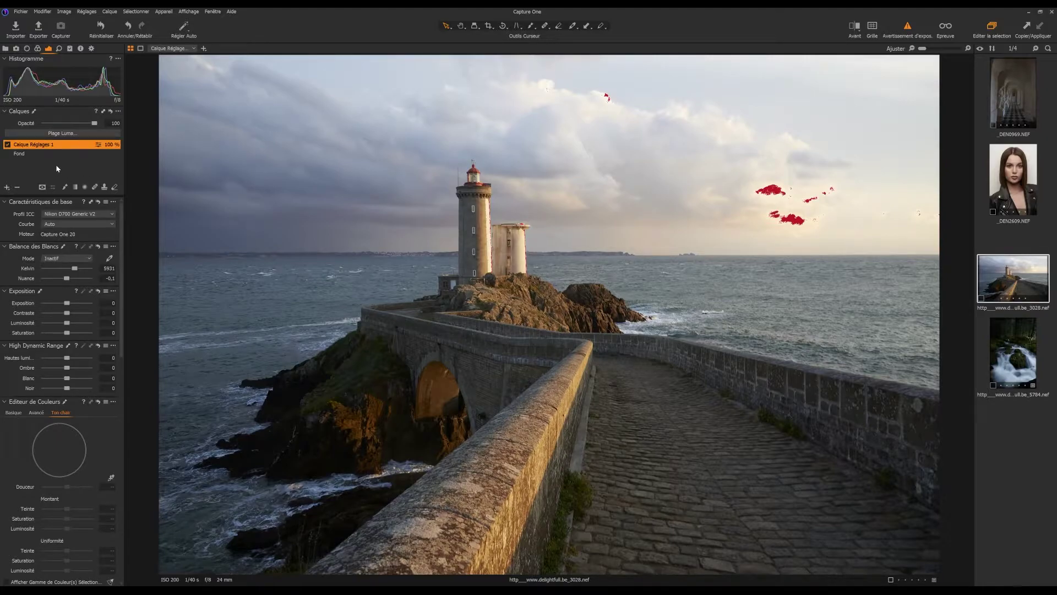
left_click(7, 188)
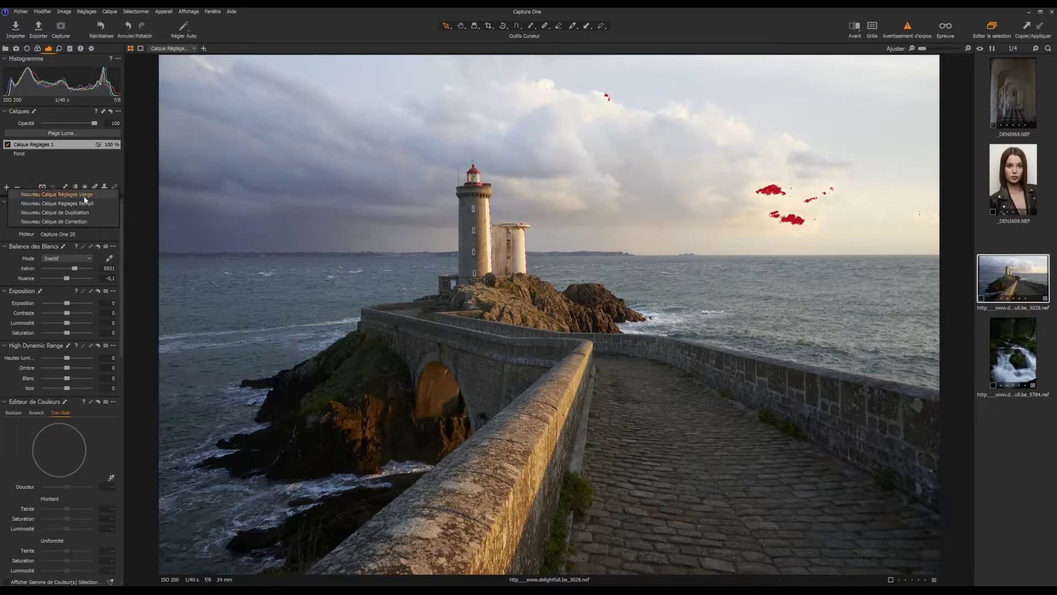
left_click(81, 161)
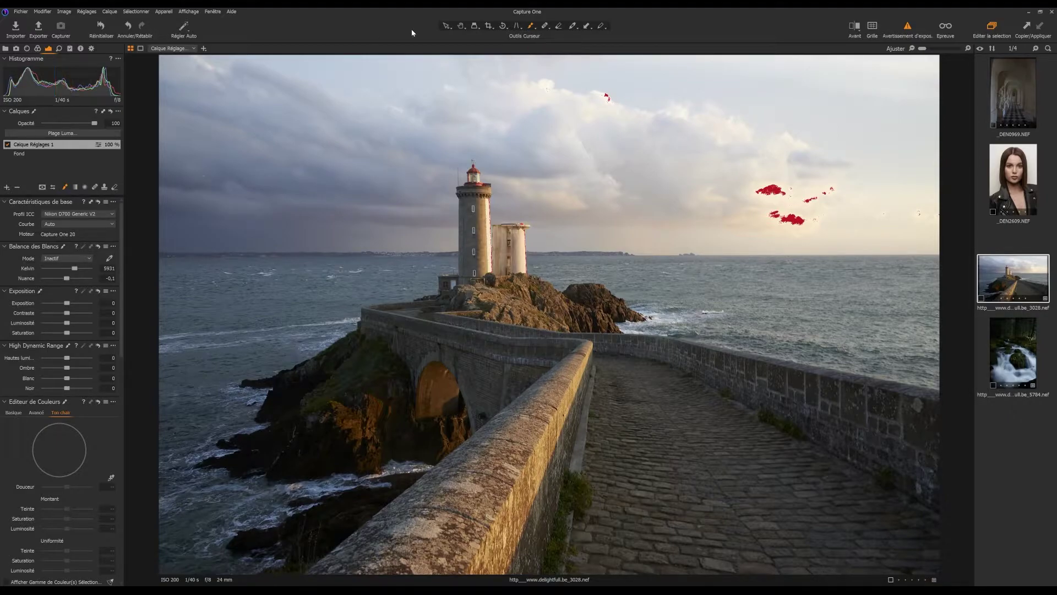
left_click(446, 25)
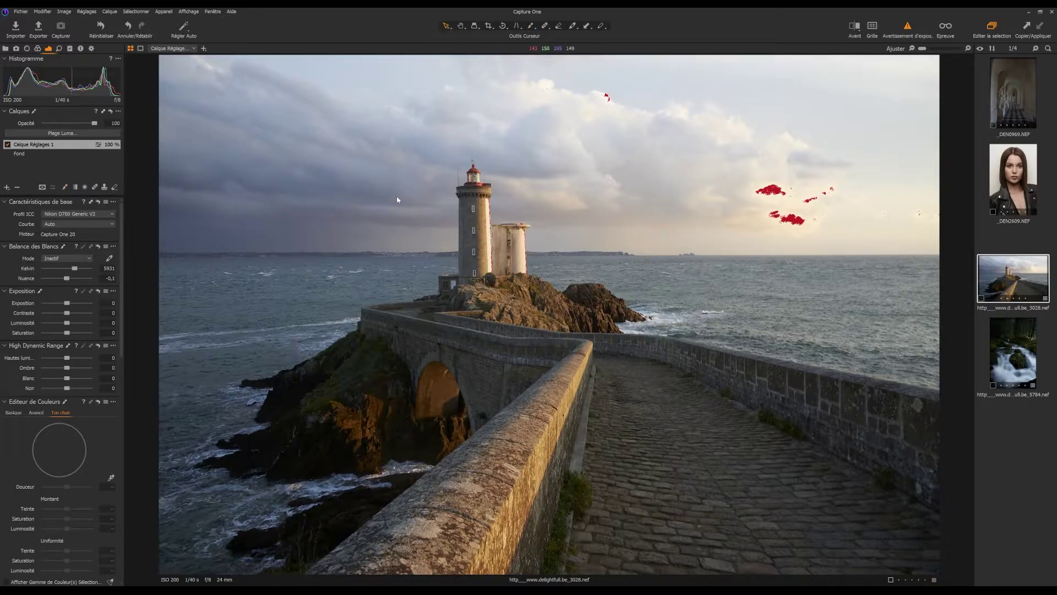
Activate the mask brush and set its size to 110 and its opacity to 100
left_click(65, 187)
key("bracketright")
key("bracketright")
key("bracketright")
key("bracketright")
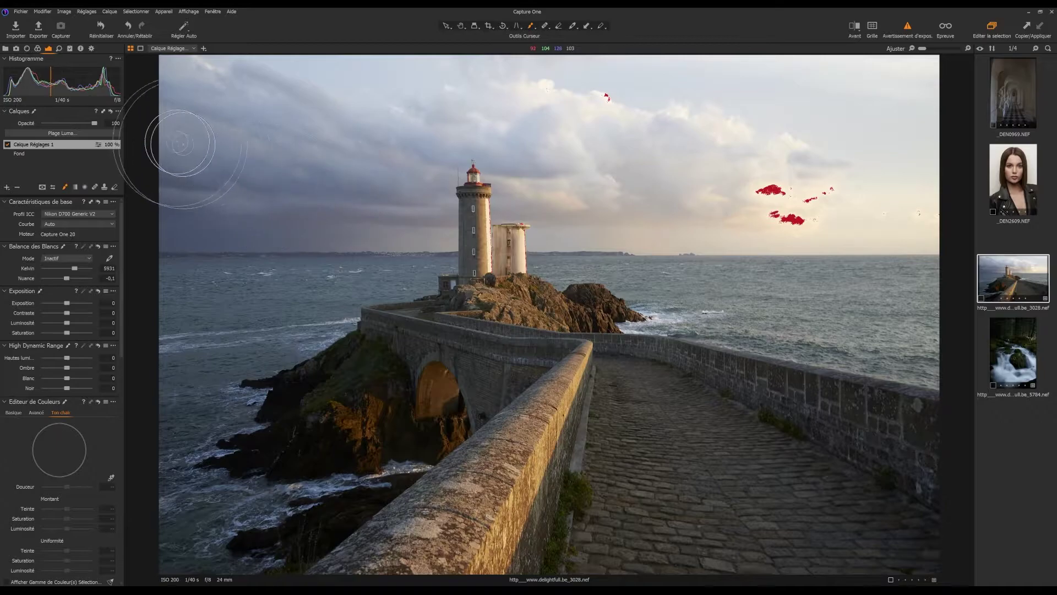
left_click(53, 188)
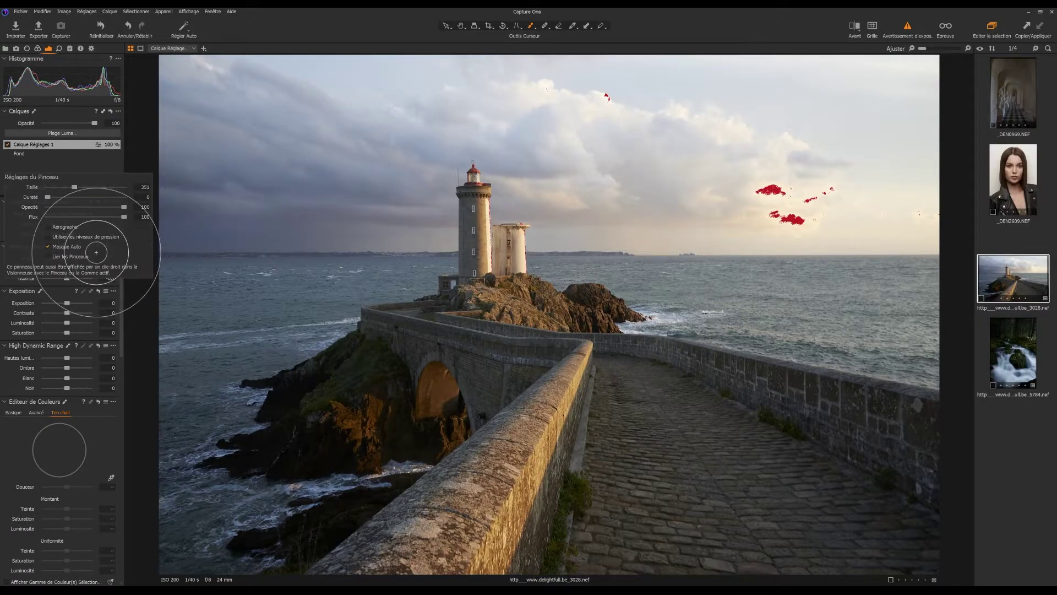
mouse_move(75, 187)
left_mouse_down()
mouse_move(95, 188)
mouse_move(65, 187)
mouse_move(109, 198)
mouse_move(48, 197)
mouse_move(116, 198)
mouse_move(48, 197)
mouse_move(123, 196)
mouse_move(45, 197)
left_mouse_up()
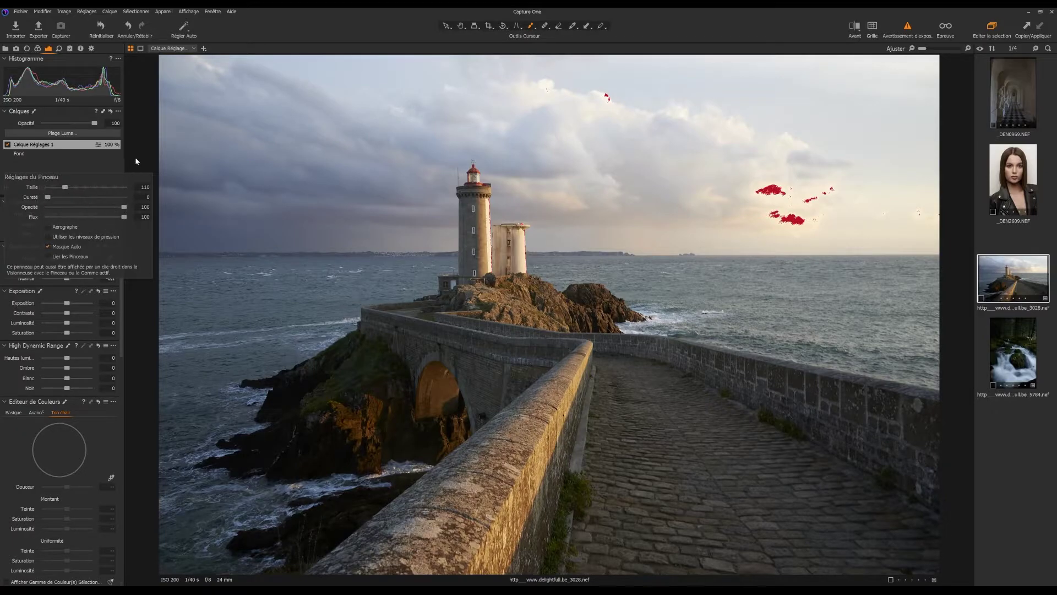
left_click(65, 187)
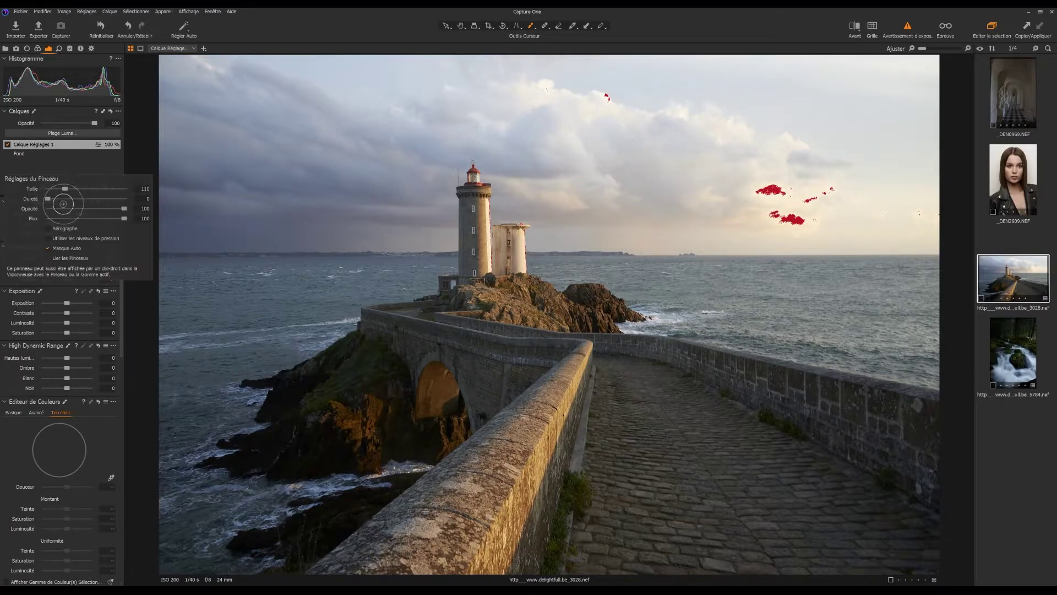
mouse_move(119, 207)
left_mouse_down()
mouse_move(50, 208)
mouse_move(132, 208)
left_mouse_up()
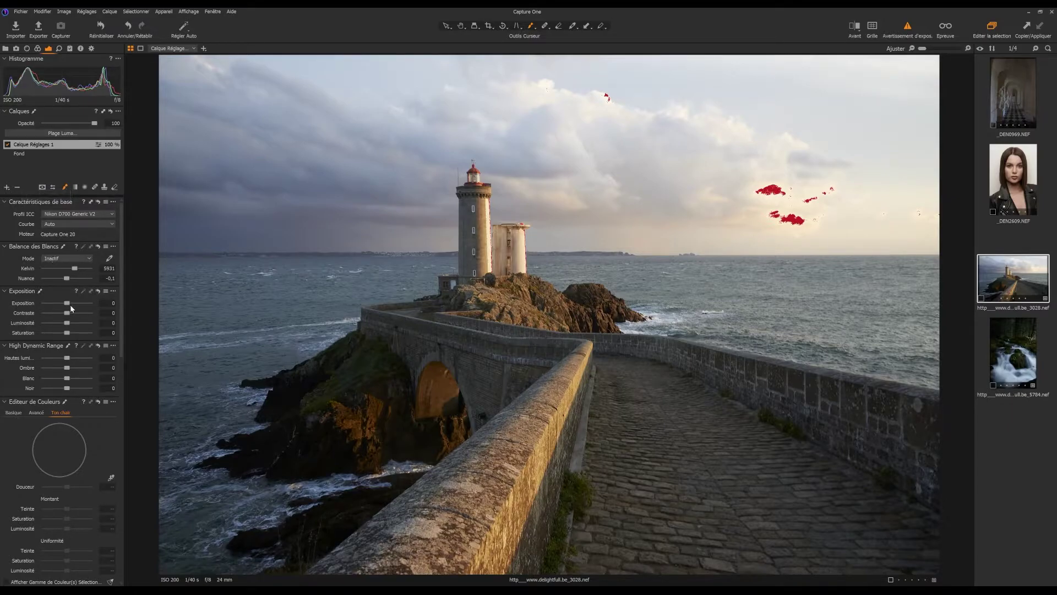
Set the adjustment layer's exposure to -4 and brush a long horizontal stroke across the sky above the lighthouse
left_click_drag(67, 303, 44, 303)
left_click_drag(330, 126, 807, 124)
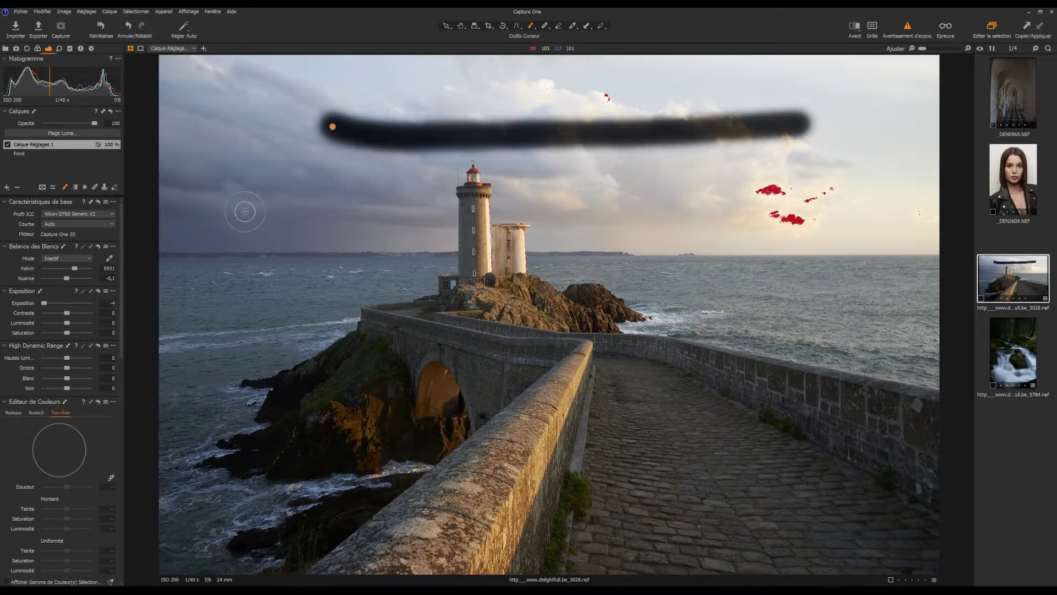
Show the layer's mask overlay and brush over the dark sky between the photo's left edge and the lighthouse
left_click(43, 188)
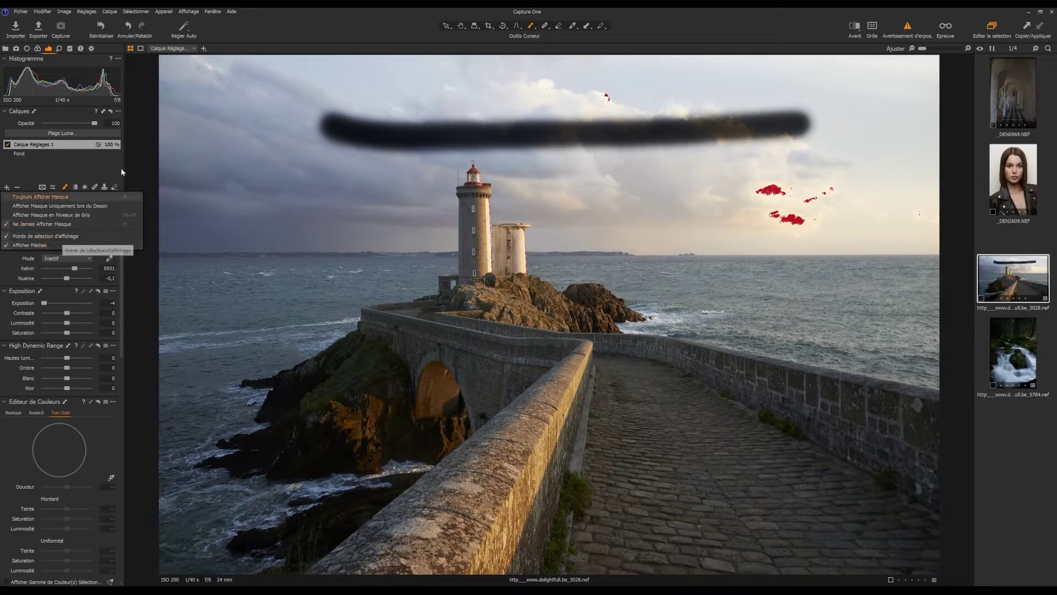
left_click(318, 36)
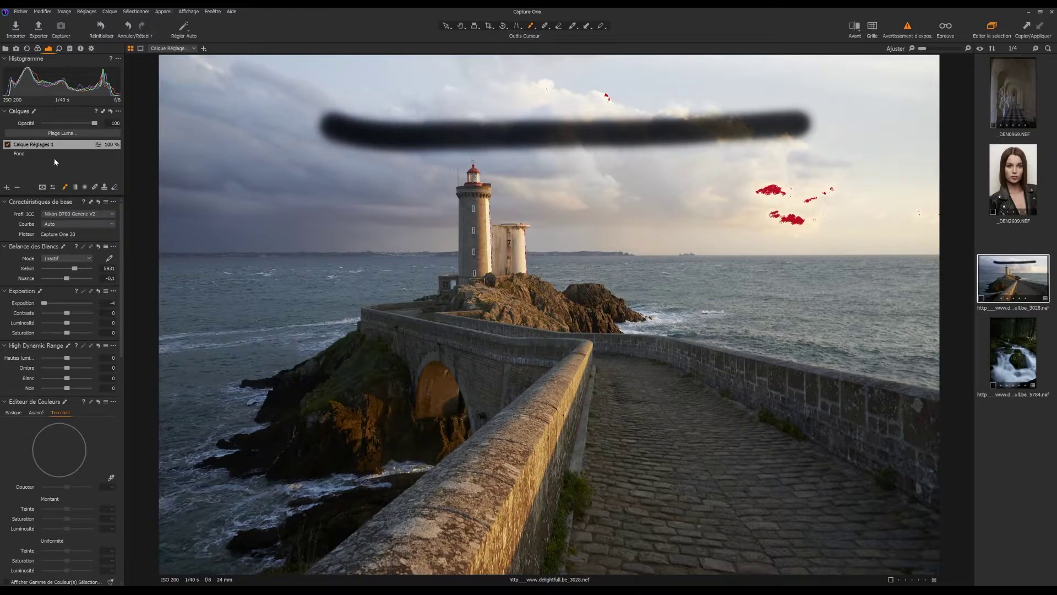
key("m")
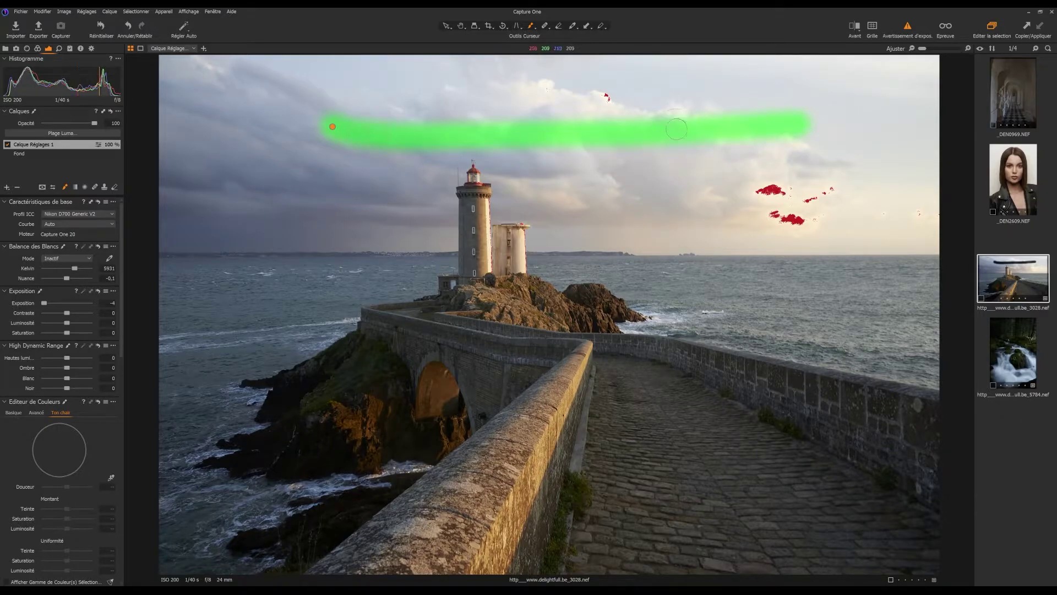
mouse_move(342, 168)
left_mouse_down()
mouse_move(216, 235)
mouse_move(267, 238)
mouse_move(177, 232)
mouse_move(339, 243)
mouse_move(387, 218)
mouse_move(381, 191)
mouse_move(331, 187)
left_mouse_up()
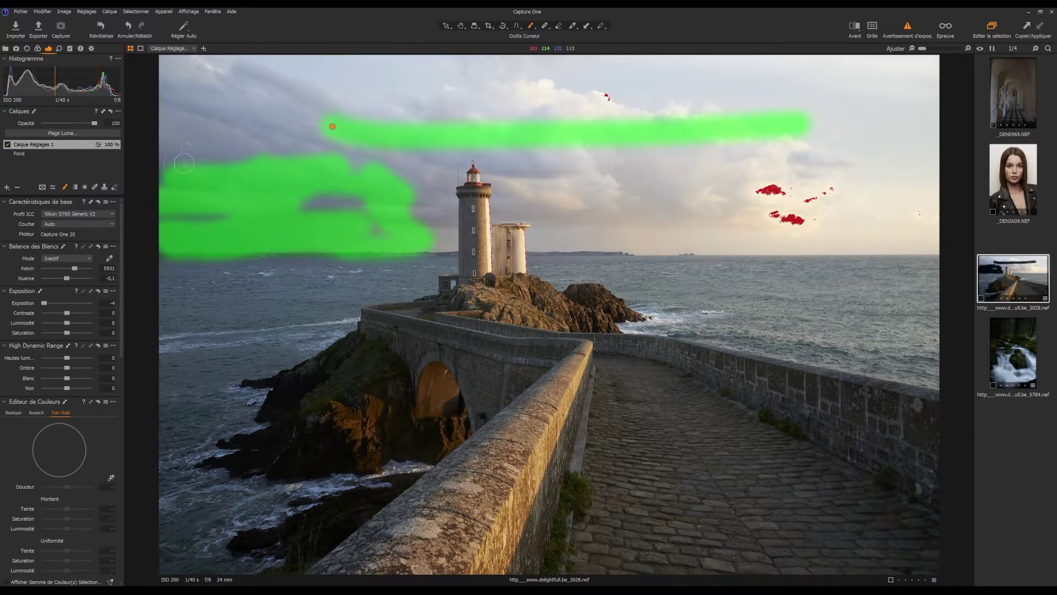
Replace the adjustment layer with a new empty one and brush a mask over the clouds above the lighthouse
left_click(17, 188)
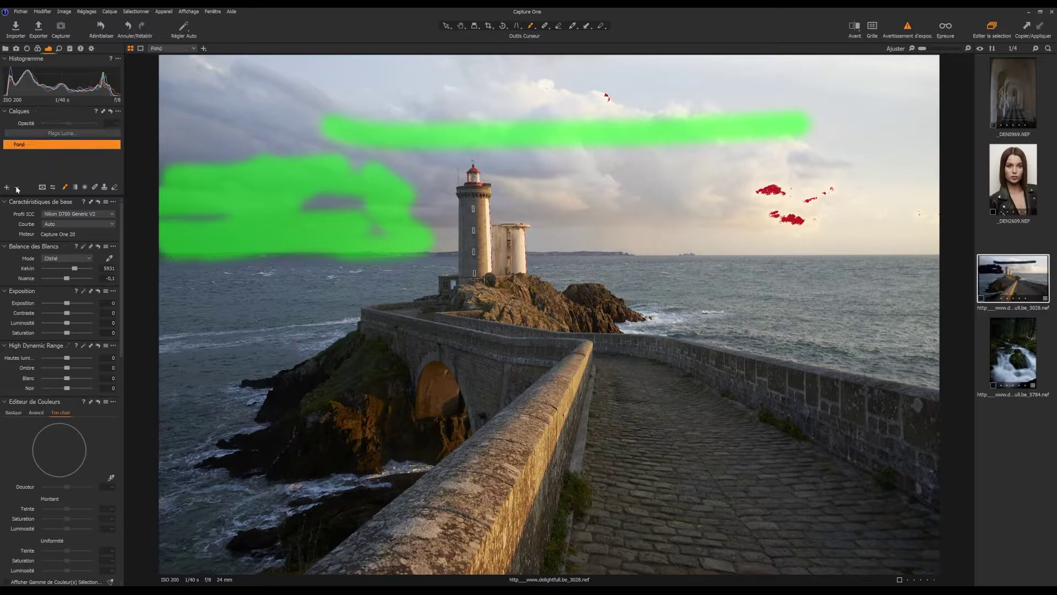
left_click(8, 187)
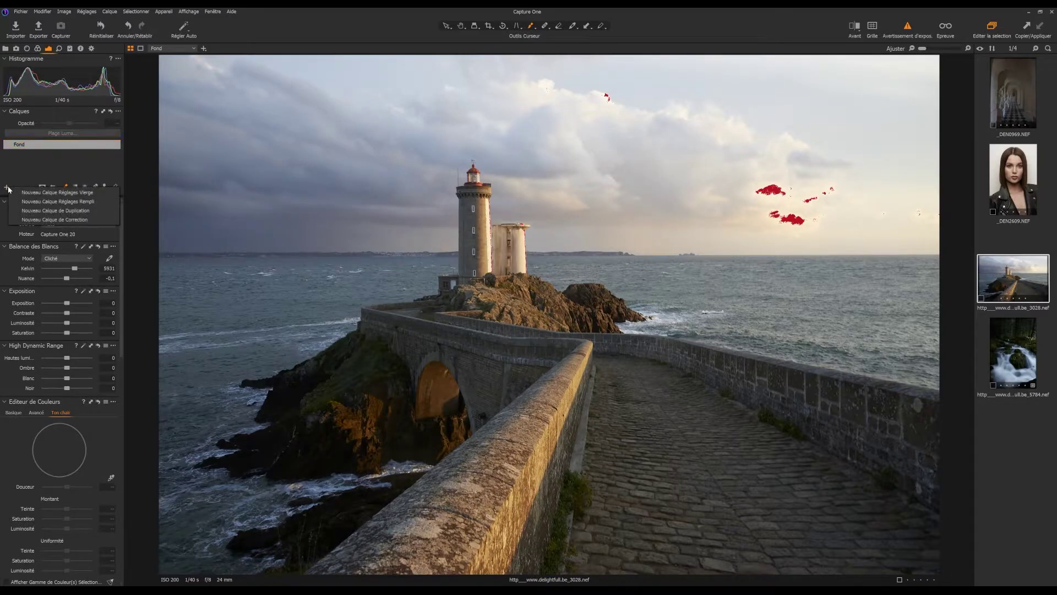
left_click(18, 193)
mouse_move(297, 134)
left_mouse_down()
mouse_move(582, 105)
mouse_move(447, 121)
mouse_move(534, 130)
mouse_move(416, 142)
mouse_move(713, 116)
mouse_move(677, 108)
mouse_move(503, 126)
mouse_move(420, 163)
mouse_move(578, 166)
mouse_move(473, 182)
left_mouse_up()
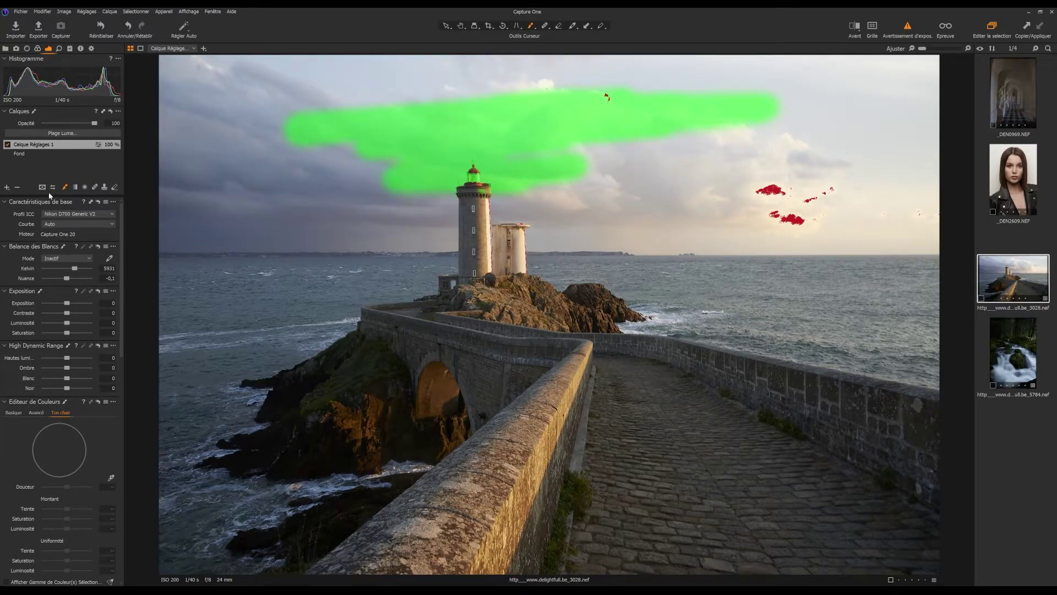
Erase the mask around the top of the lighthouse, and delete the adjustment layer
left_click(115, 186)
mouse_move(479, 189)
left_mouse_down()
mouse_move(472, 168)
mouse_move(483, 185)
left_mouse_up()
left_click(18, 188)
Add another empty adjustment layer and brush a wide mask band across the sky and lighthouse with a larger brush
left_click(7, 188)
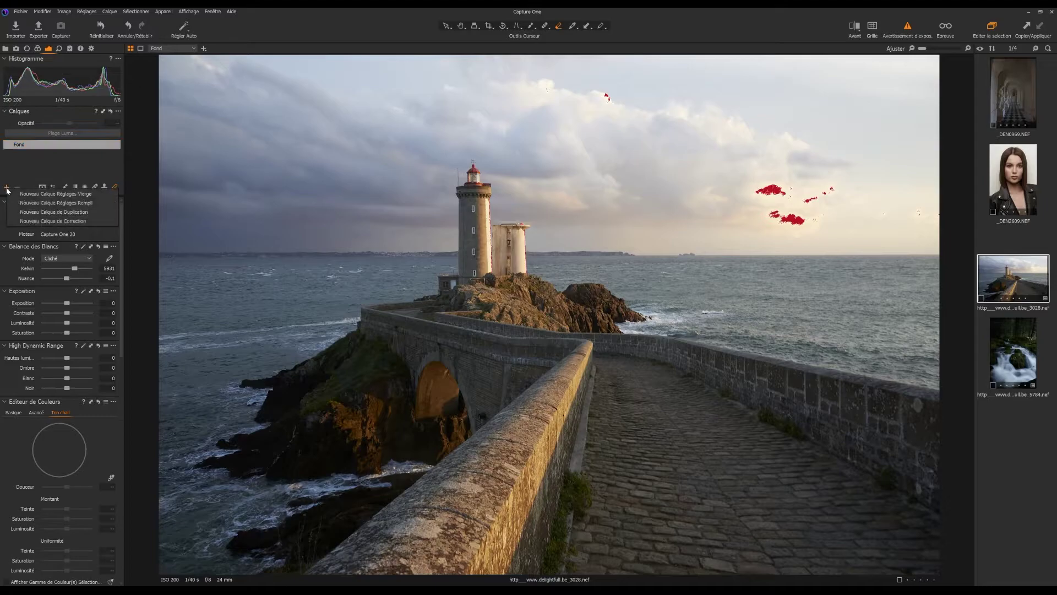
left_click(44, 194)
left_click(66, 187)
left_click(52, 187)
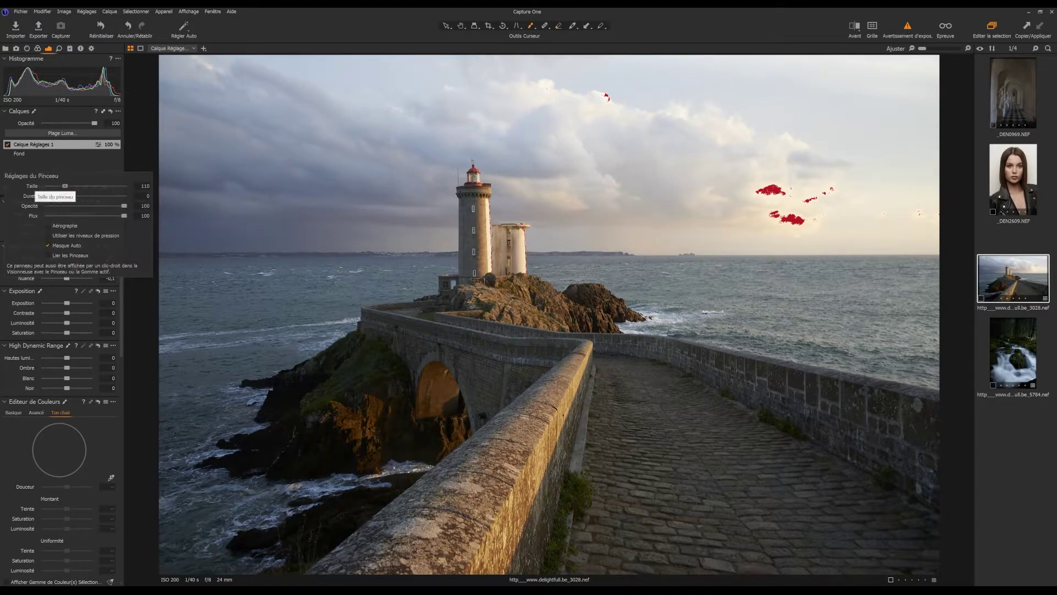
left_click_drag(307, 189, 694, 188)
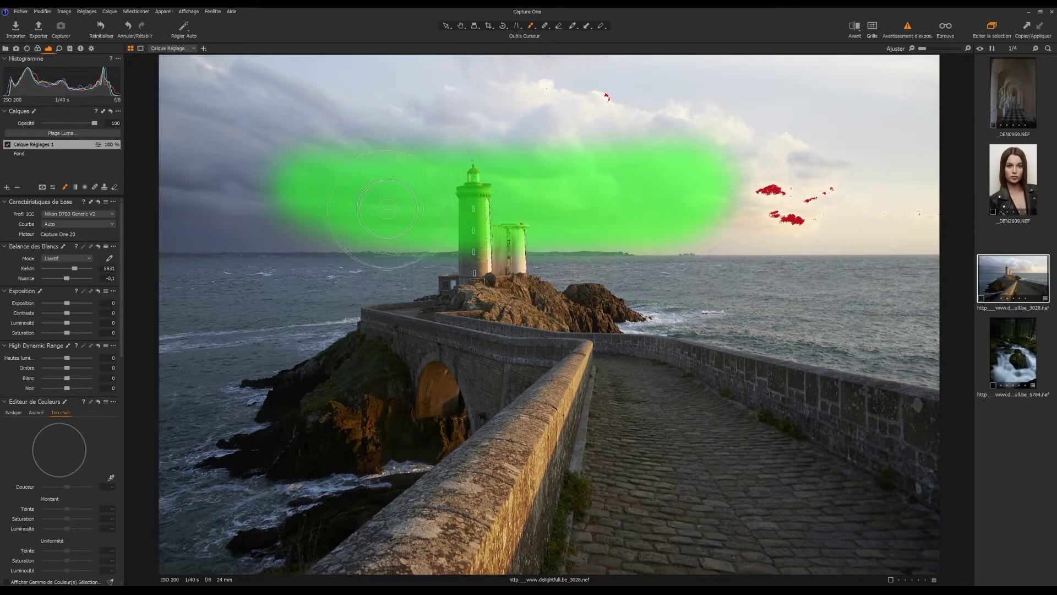
Restrict the layer mask with a luma range of 168 to 235 and a transition of 115 to 255
left_click(64, 134)
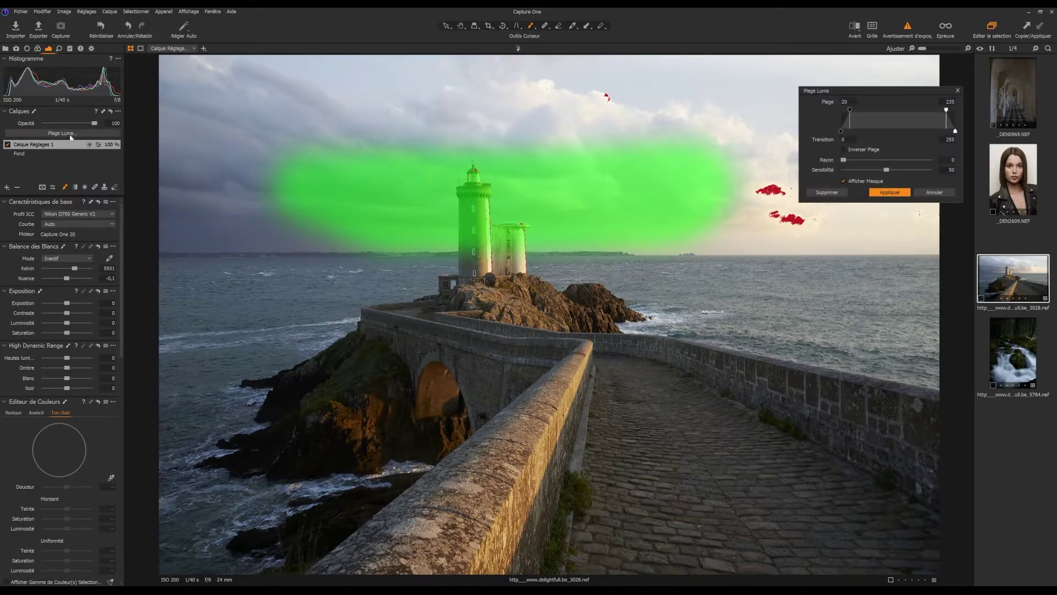
left_click_drag(876, 90, 838, 80)
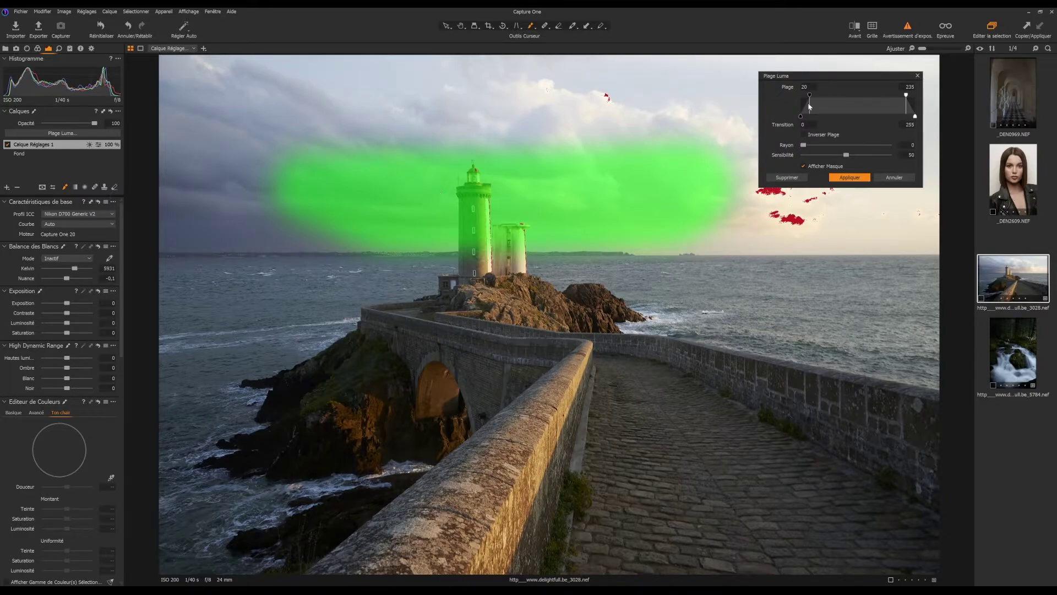
left_click_drag(810, 95, 889, 117)
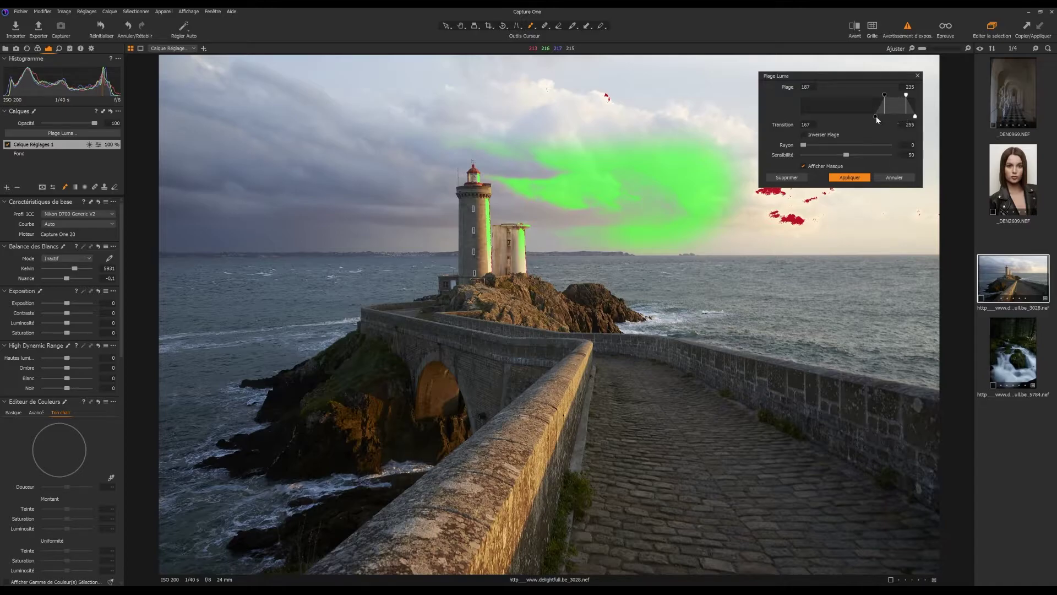
left_click_drag(877, 121, 819, 118)
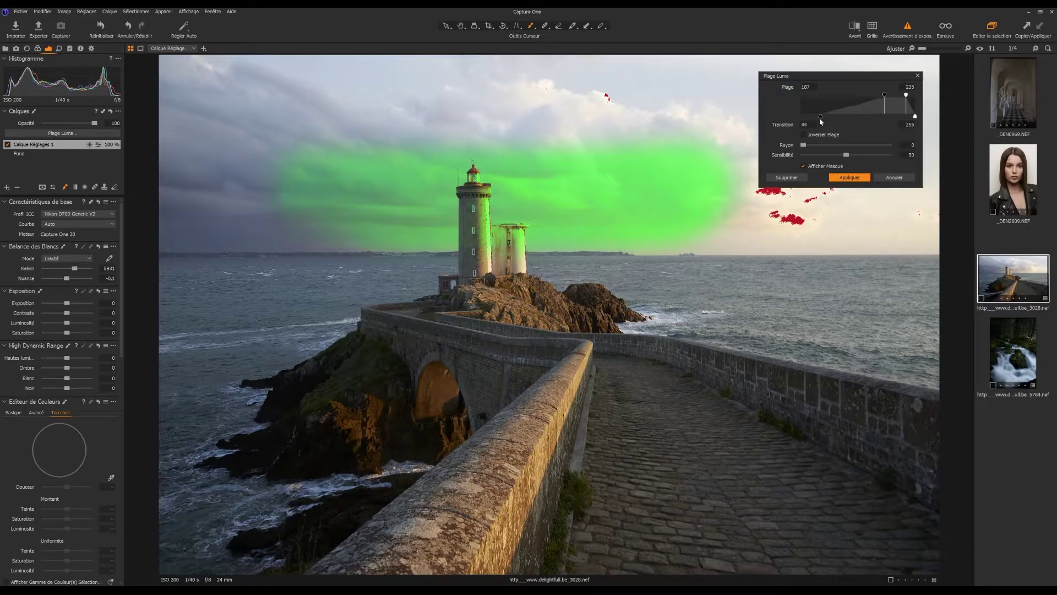
left_click_drag(885, 96, 902, 95)
left_click_drag(821, 116, 852, 114)
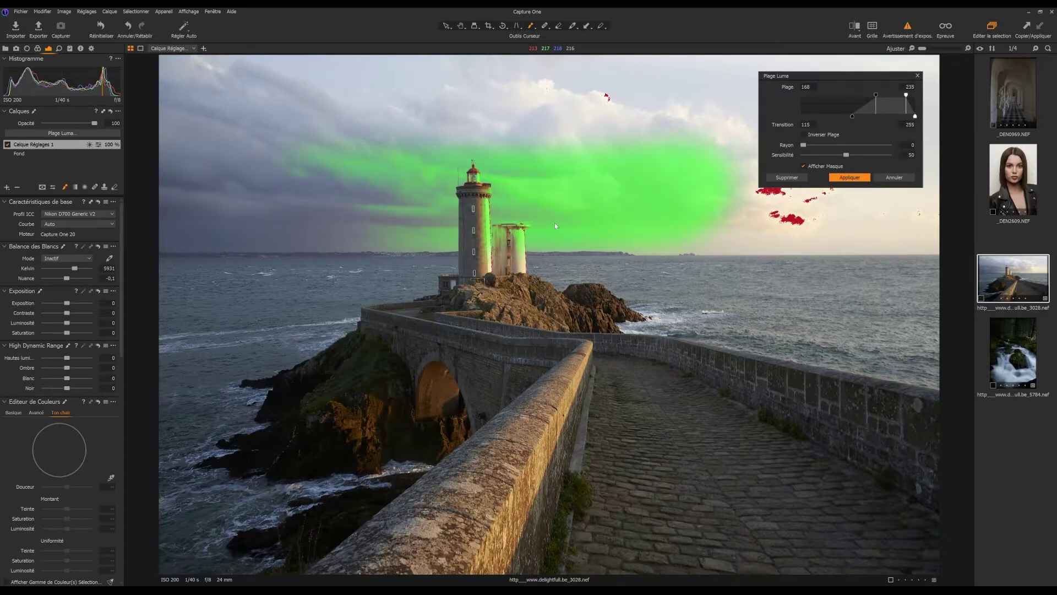
Try inverting the luma range, restore its direction, and apply it to the mask
left_click(803, 136)
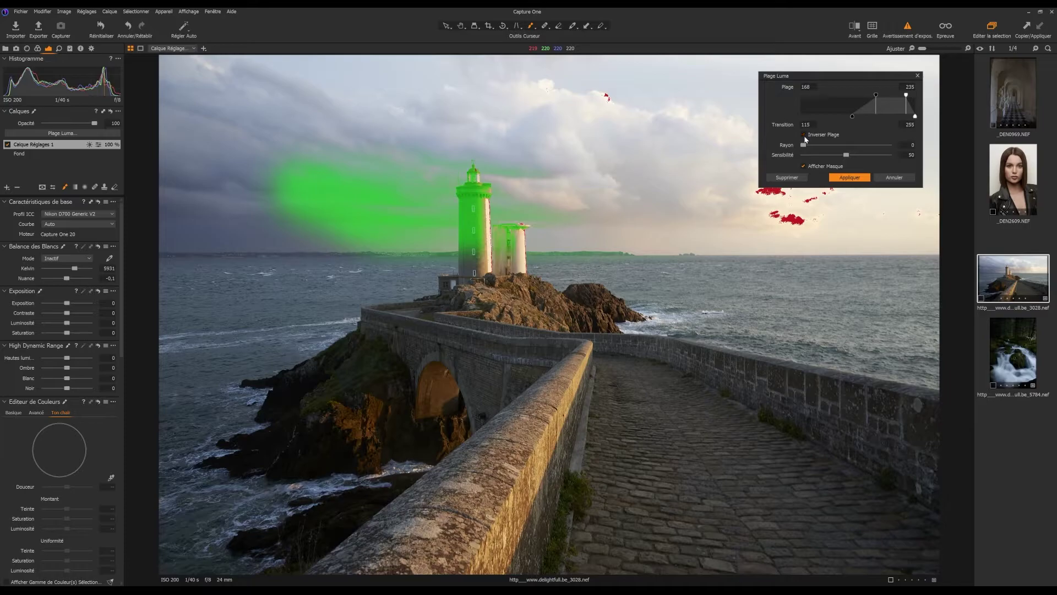
left_click(804, 136)
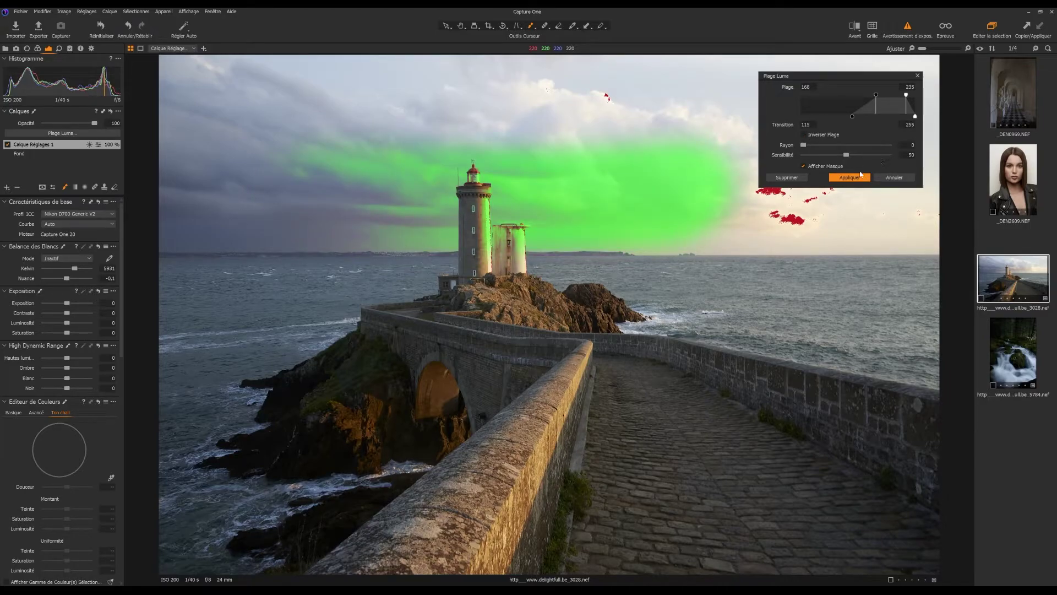
left_click(814, 170)
left_click(812, 169)
left_click(843, 177)
Set the masked layer's exposure to -3.05 and compare the result with the mask overlay shown and hidden
left_click_drag(67, 303, 50, 306)
key("m")
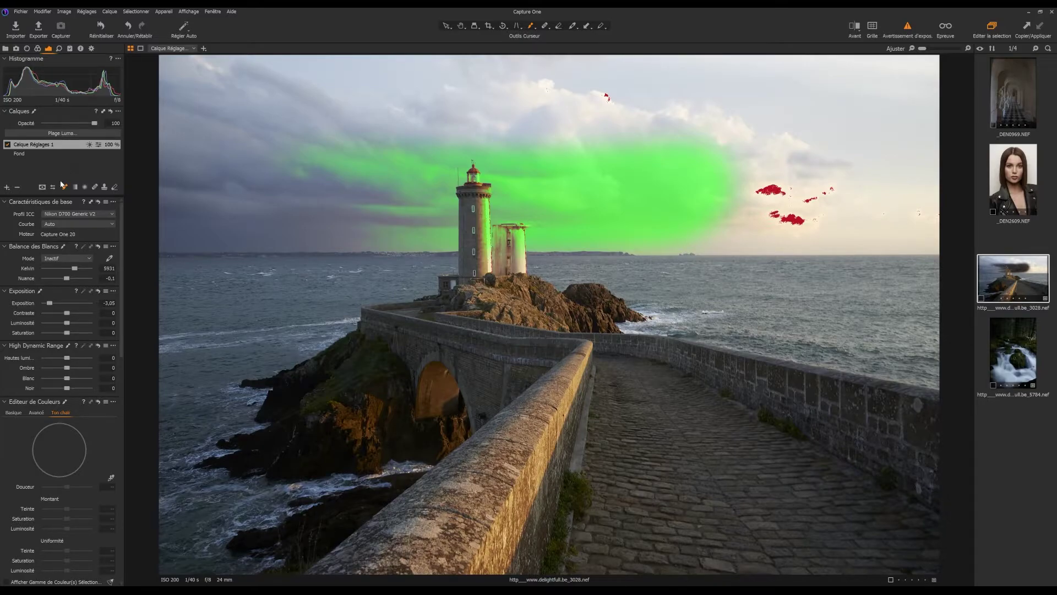
key("m")
Reduce the layer's opacity to 35 %, and delete the adjustment layer
left_click_drag(97, 124, 65, 131)
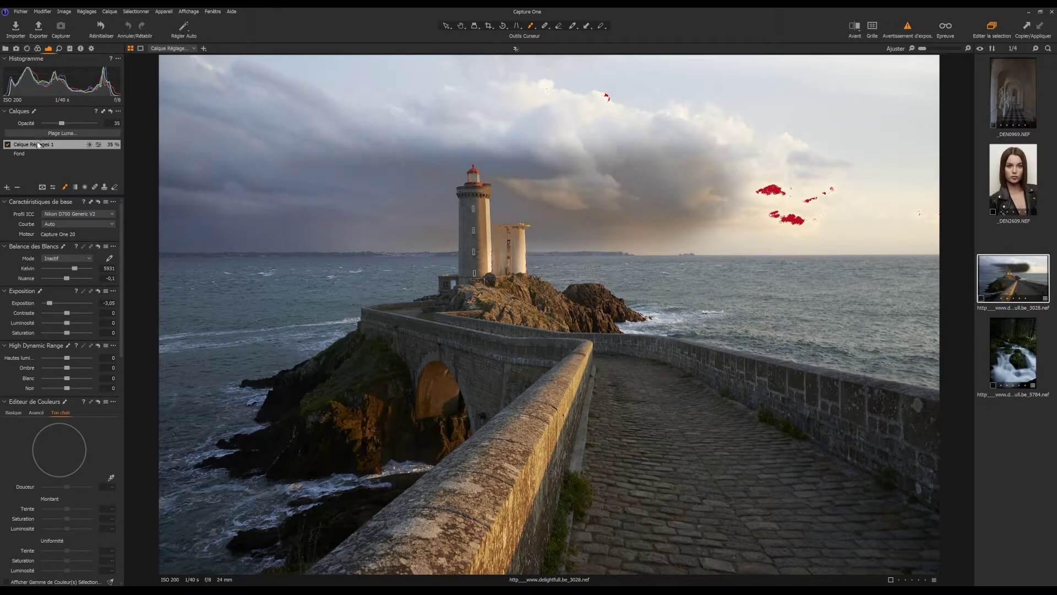
left_click(18, 187)
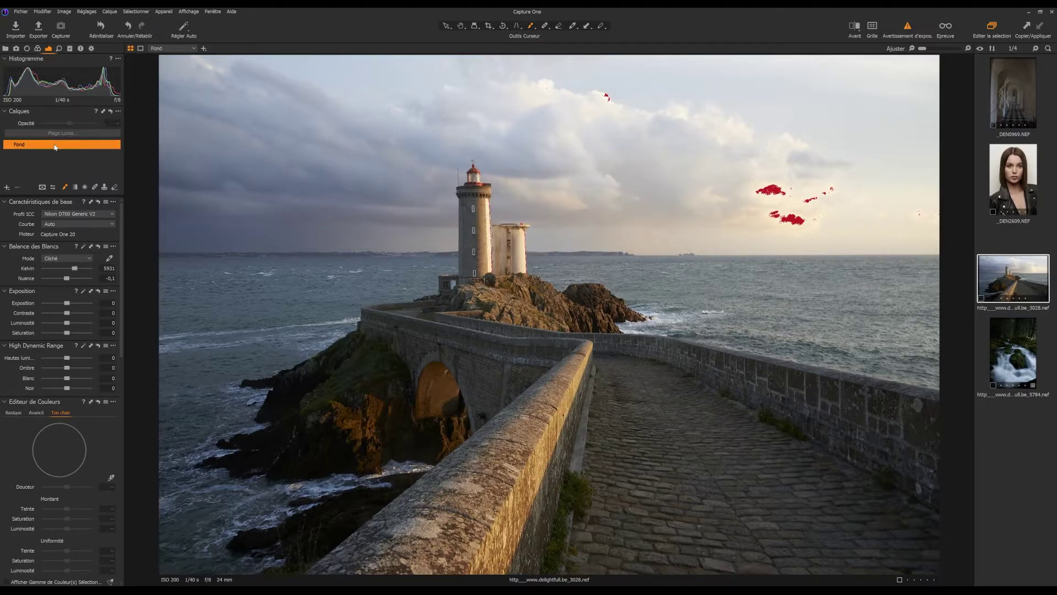
Add a filled adjustment layer, and set its High Dynamic Range highlights to -80 and white to -88
left_click(7, 189)
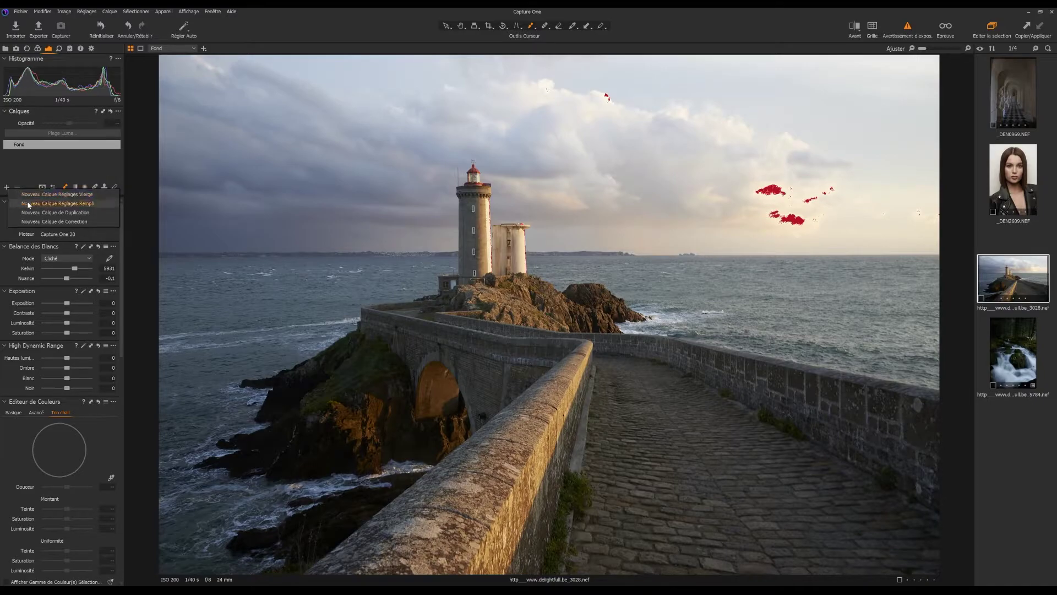
left_click(30, 204)
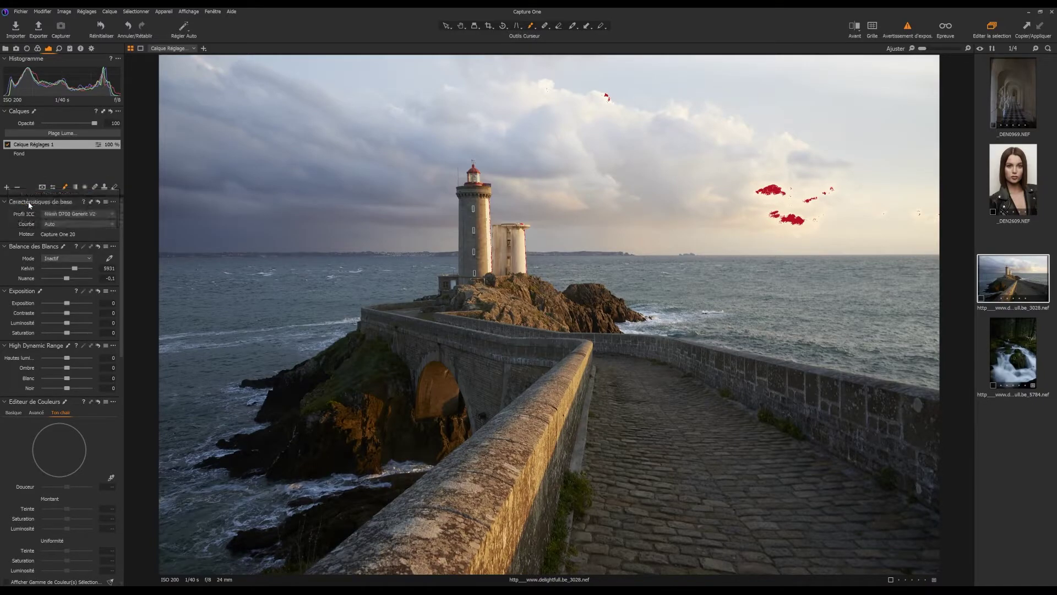
left_click(86, 187)
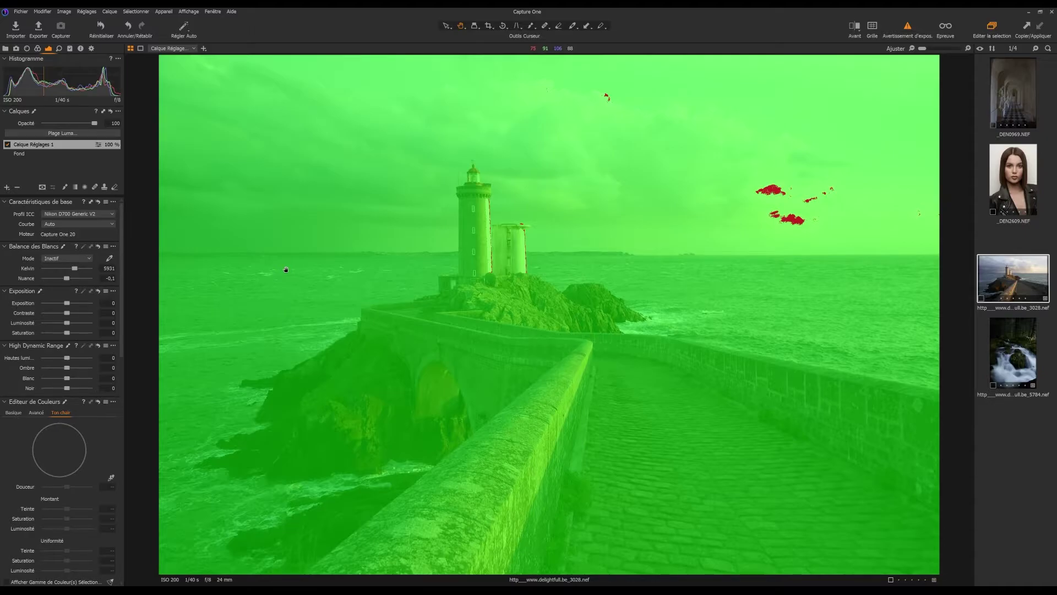
key("m")
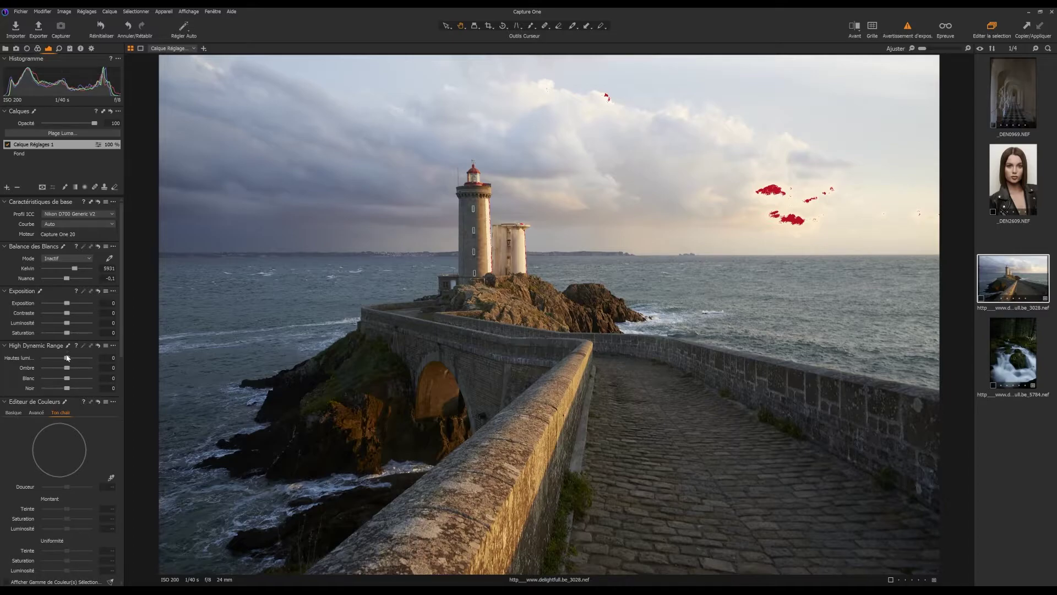
left_click_drag(69, 360, 47, 380)
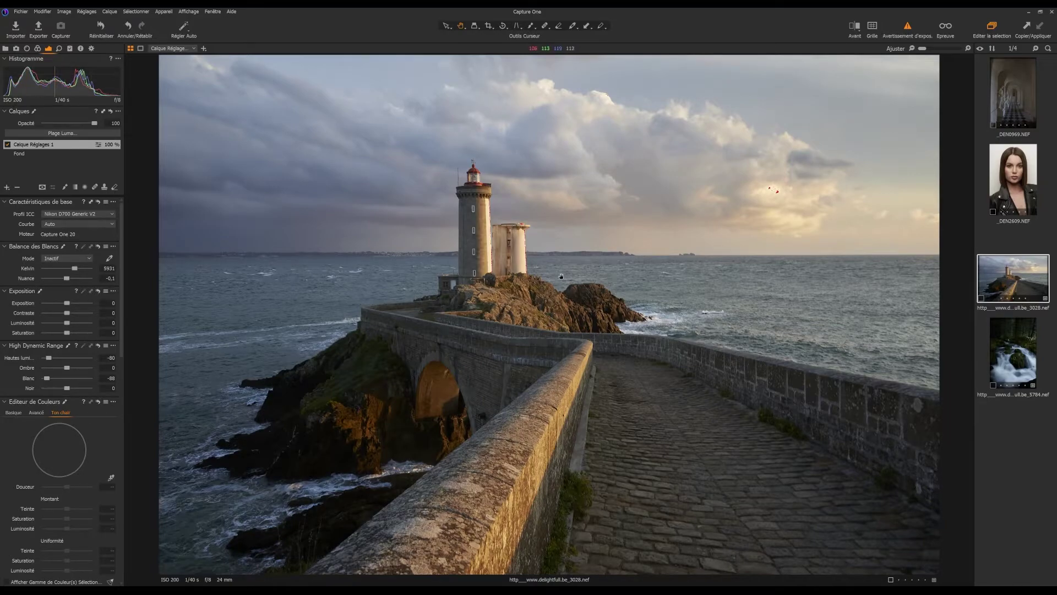
Clear the layer's mask, and brush a mask over the bright clouds behind and beside the lighthouse
right_click(63, 147)
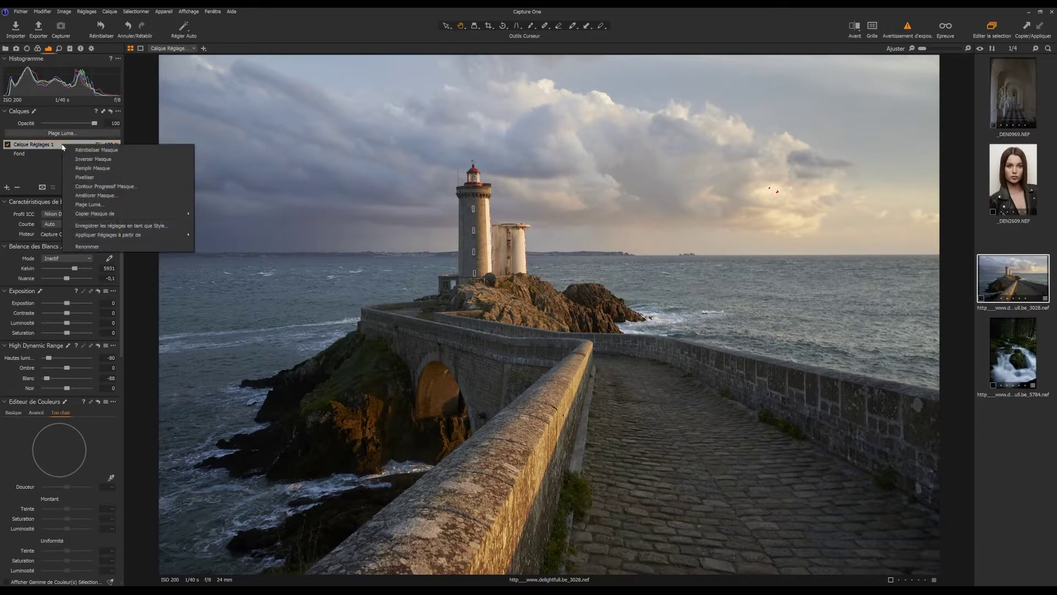
left_click(101, 151)
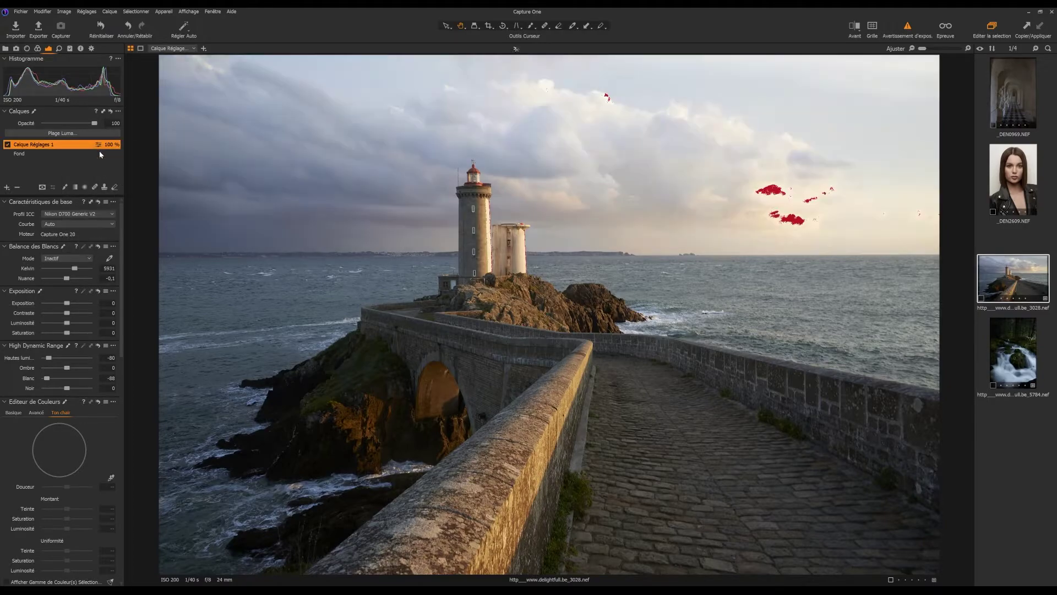
left_click(64, 187)
mouse_move(813, 195)
left_mouse_down()
mouse_move(732, 176)
mouse_move(799, 176)
mouse_move(661, 138)
mouse_move(830, 207)
mouse_move(661, 237)
left_mouse_up()
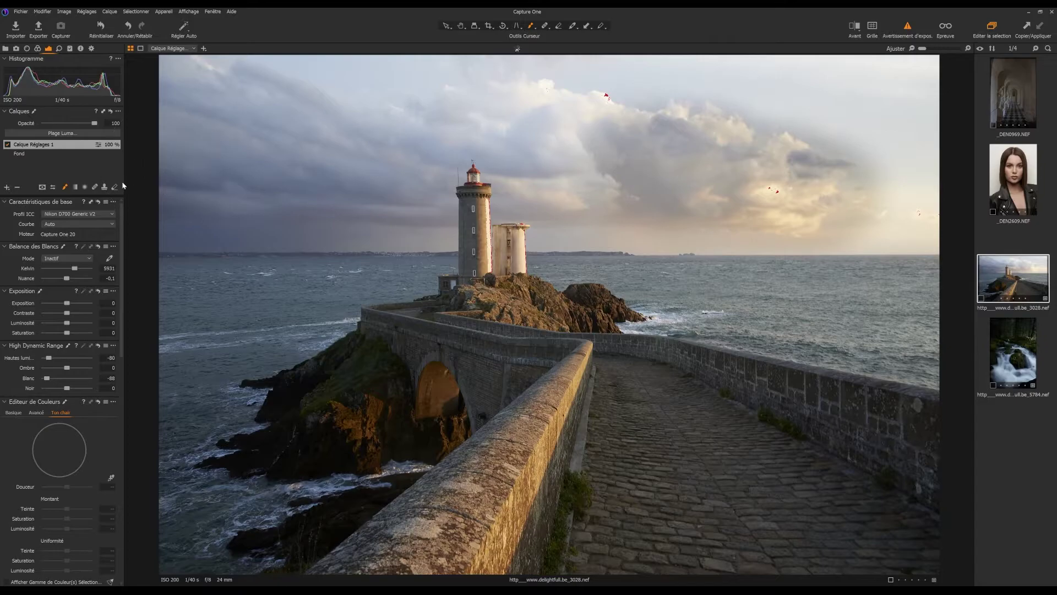
Clear the brushed mask, and fill the layer's mask over the whole image
right_click(60, 145)
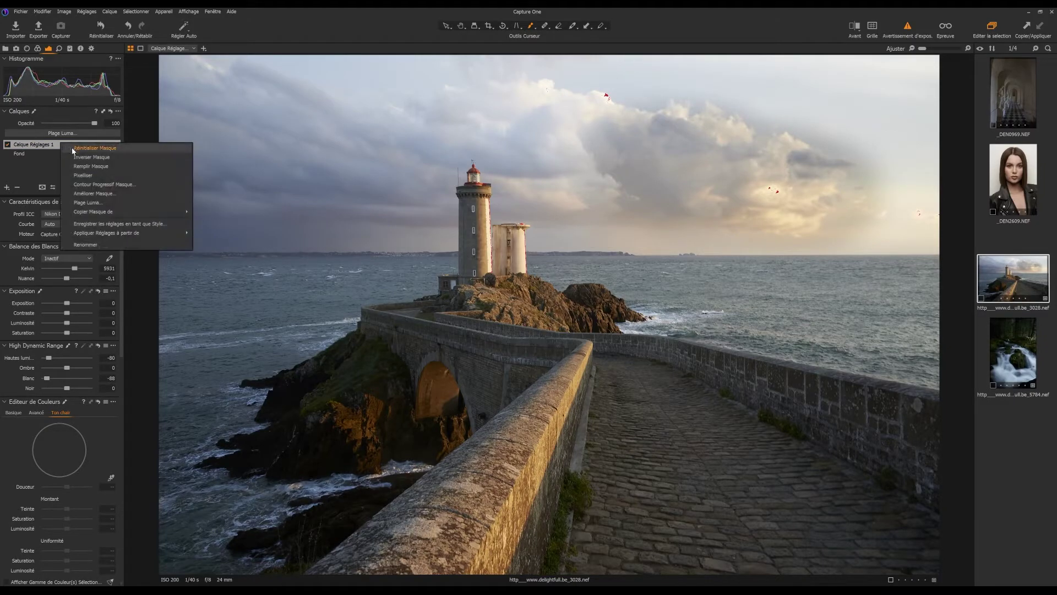
left_click(73, 152)
right_click(72, 152)
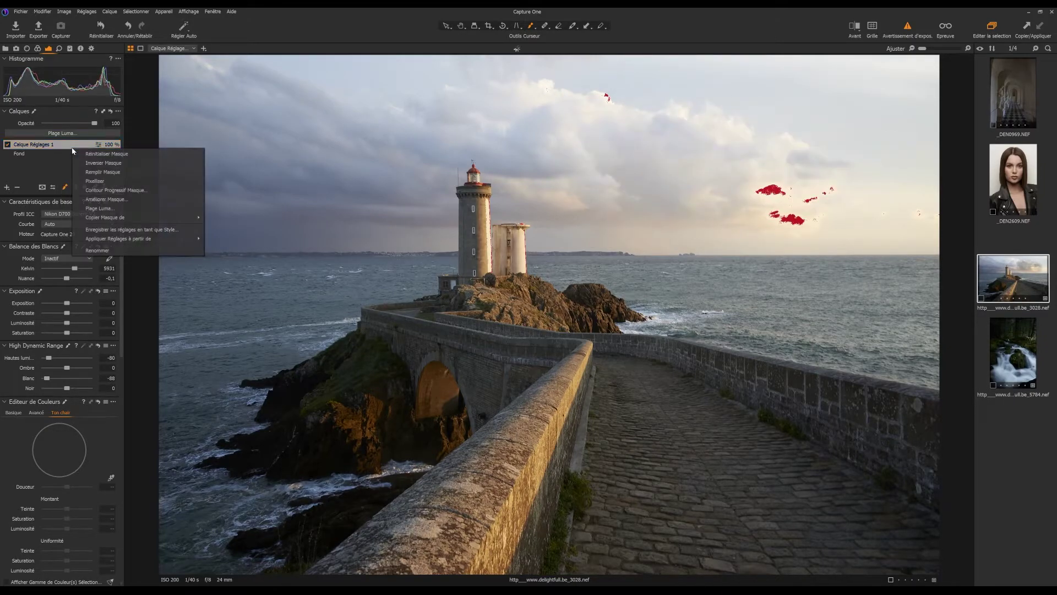
left_click(100, 173)
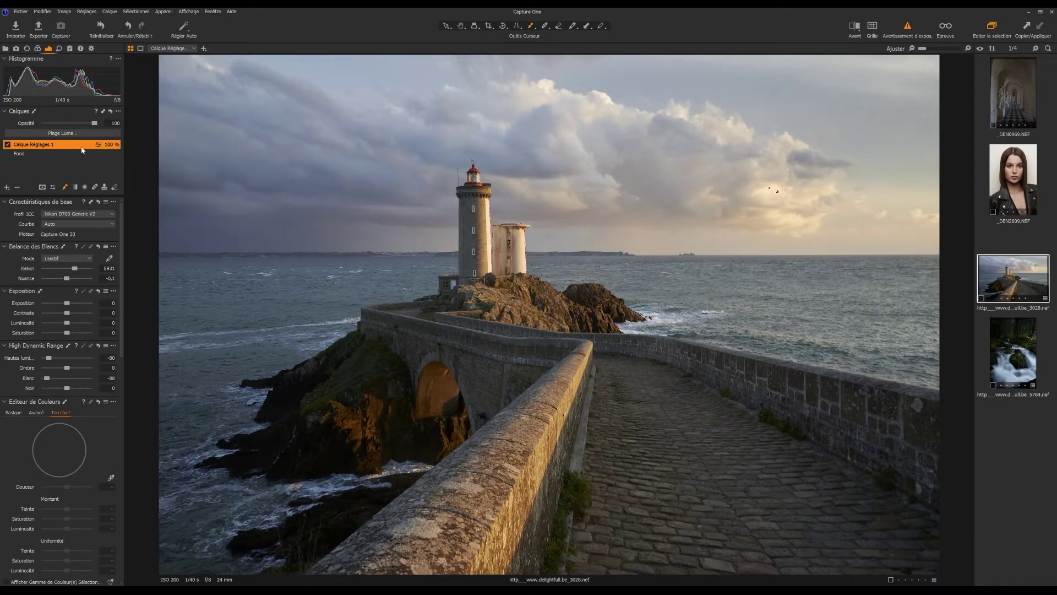
Restrict the filled mask to a luma range of 185 to 235 with a transition of 87 to 255, and apply it
left_click(81, 133)
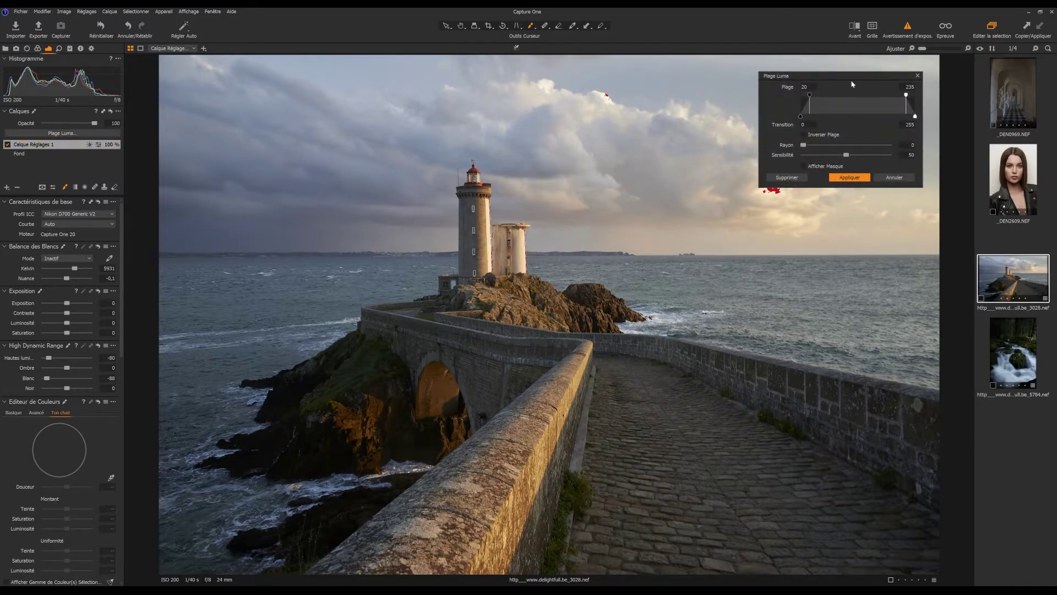
left_click_drag(840, 79, 602, 369)
left_click(641, 251)
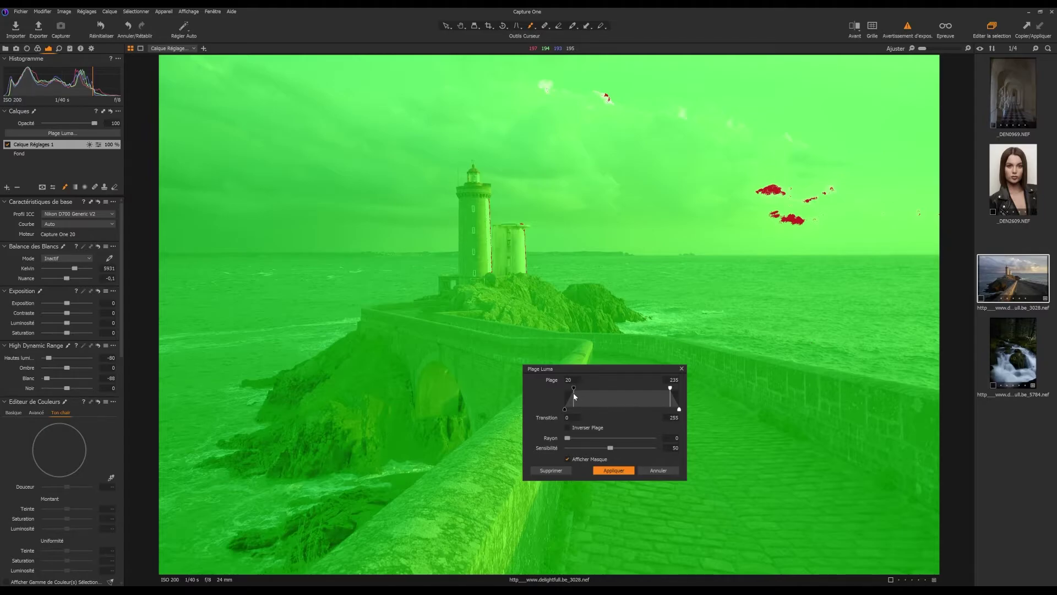
left_click_drag(574, 397, 647, 421)
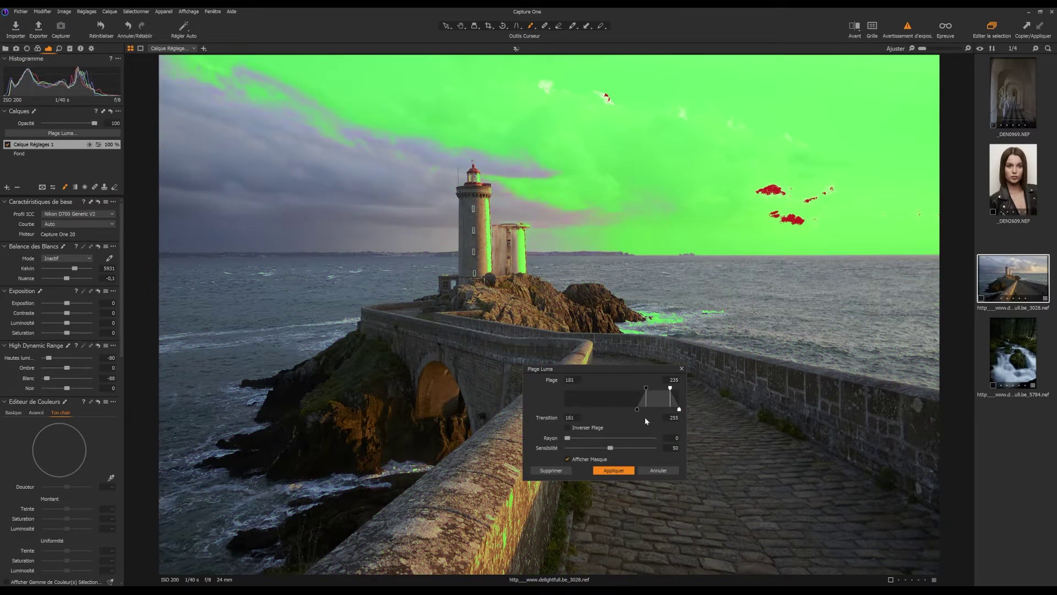
left_click(590, 458)
left_click_drag(649, 389, 637, 412)
left_click_drag(605, 410, 650, 396)
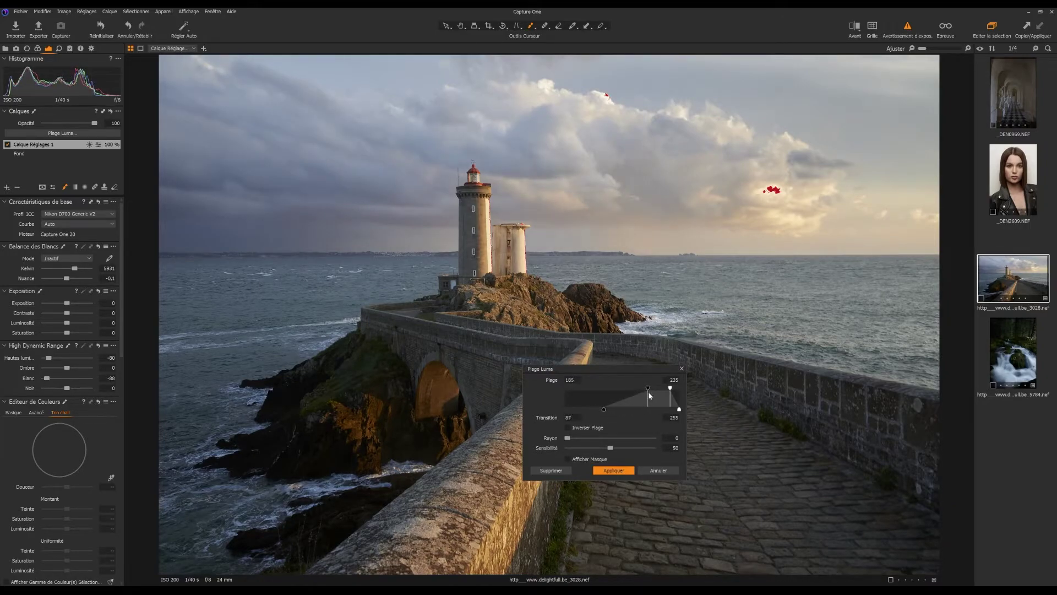
left_click(614, 470)
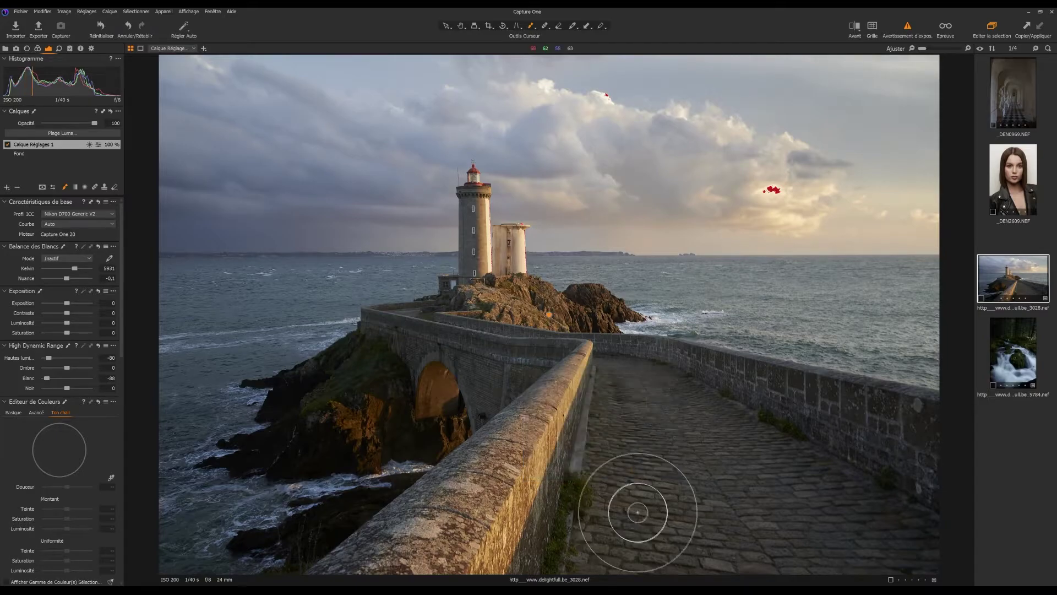
Compare the photo with the adjustment layer off and on, and inspect its luma-restricted mask overlay
left_click(461, 26)
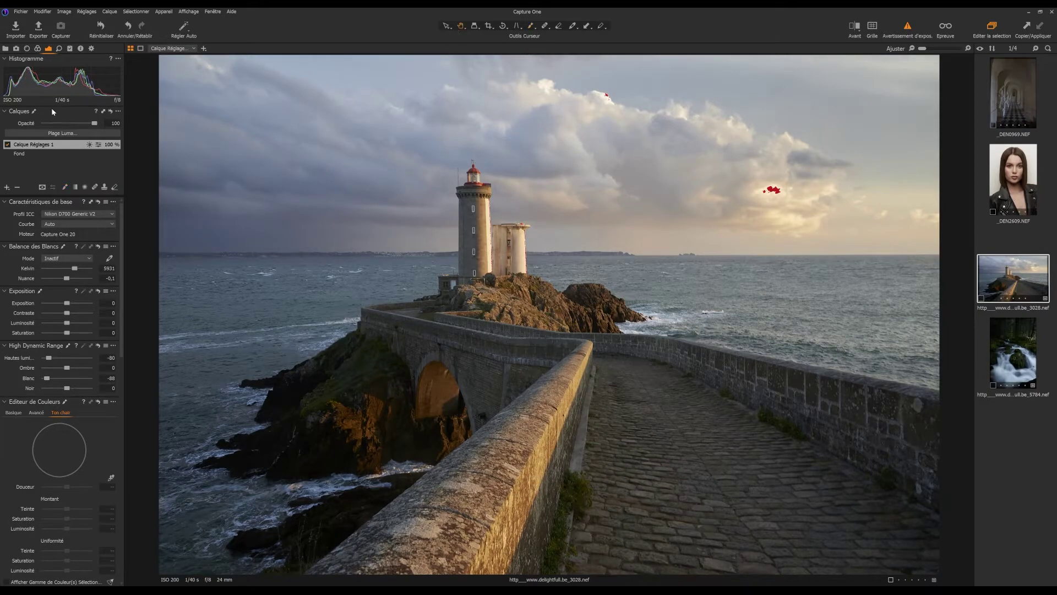
left_click(10, 146)
left_click(10, 148)
key("m")
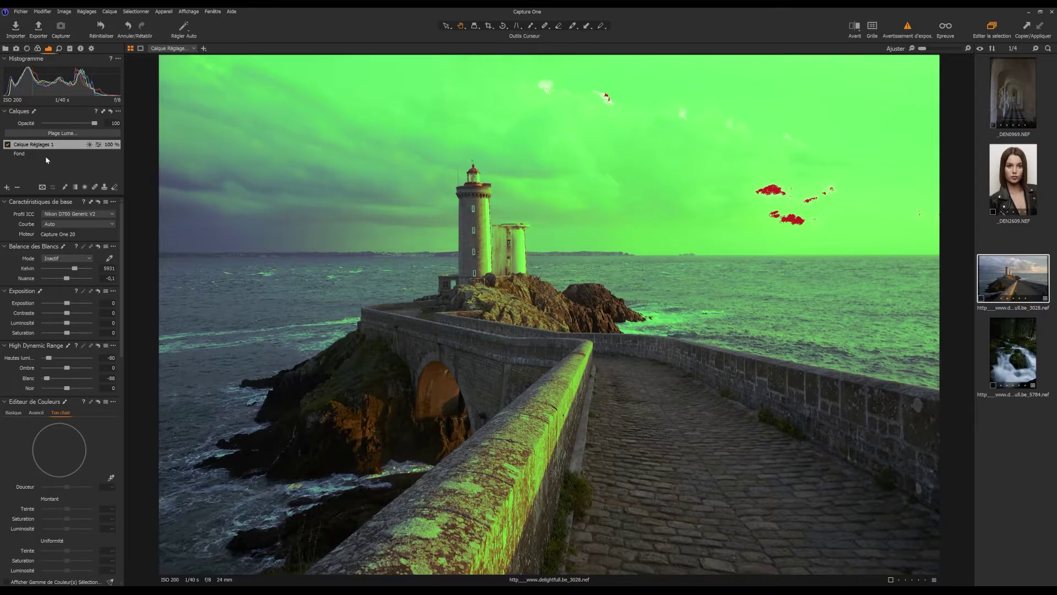
key("m")
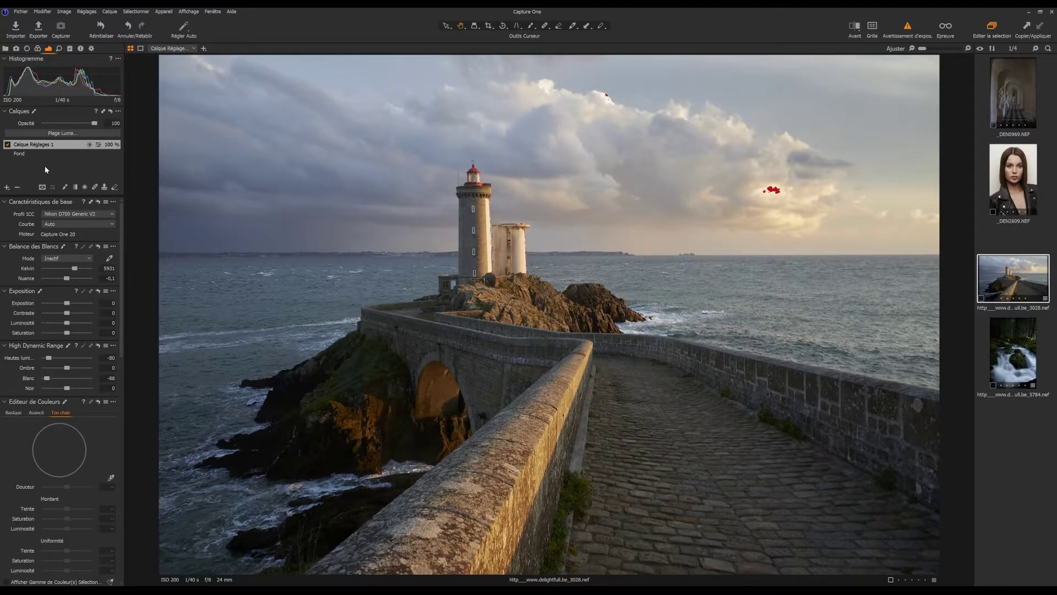
Add an empty adjustment layer, and delete the earlier filled layer beneath it
left_click(8, 188)
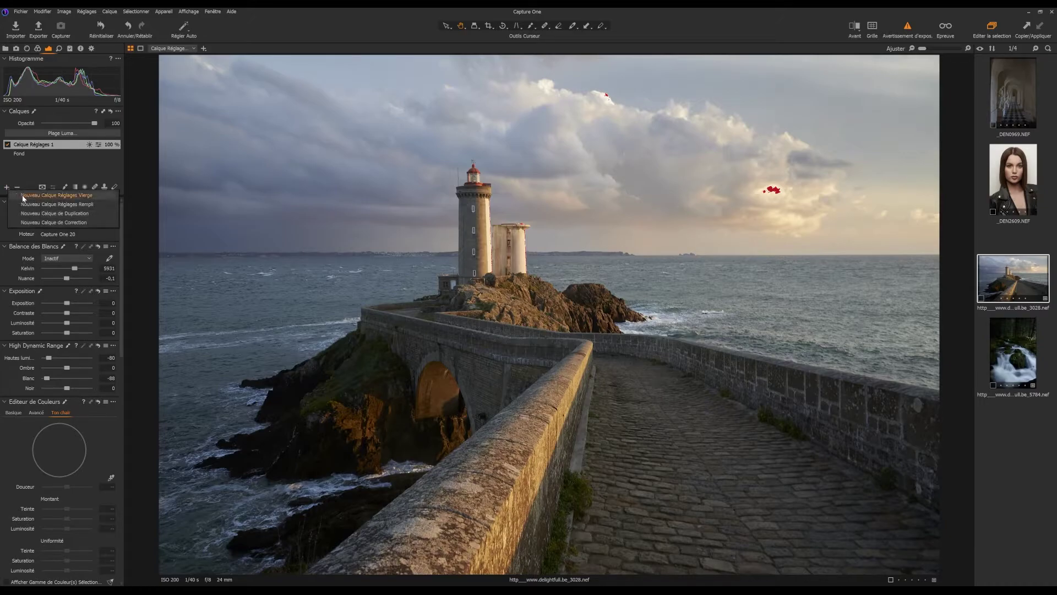
left_click(23, 196)
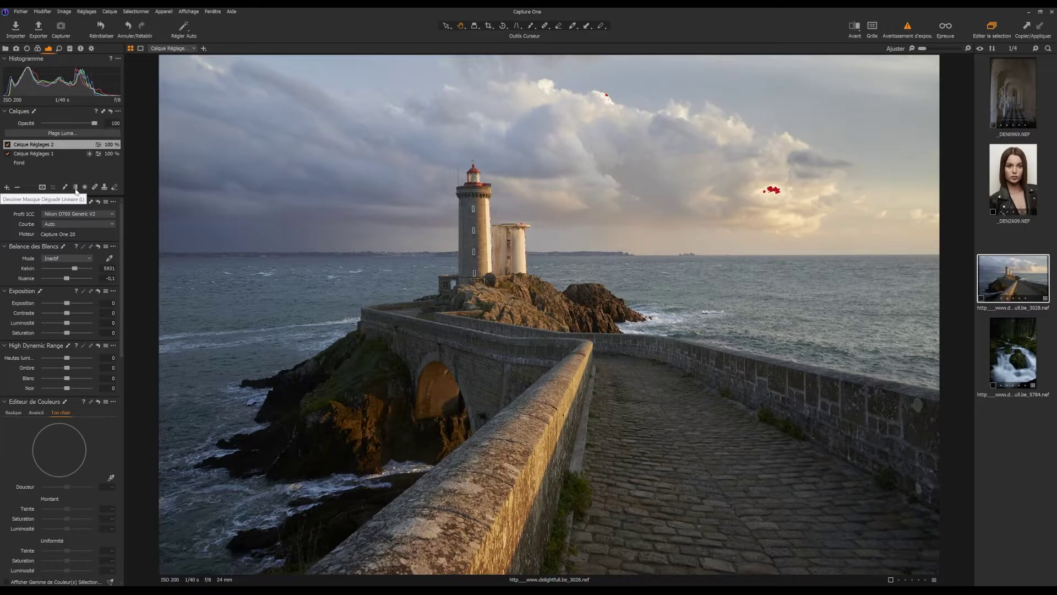
left_click(34, 153)
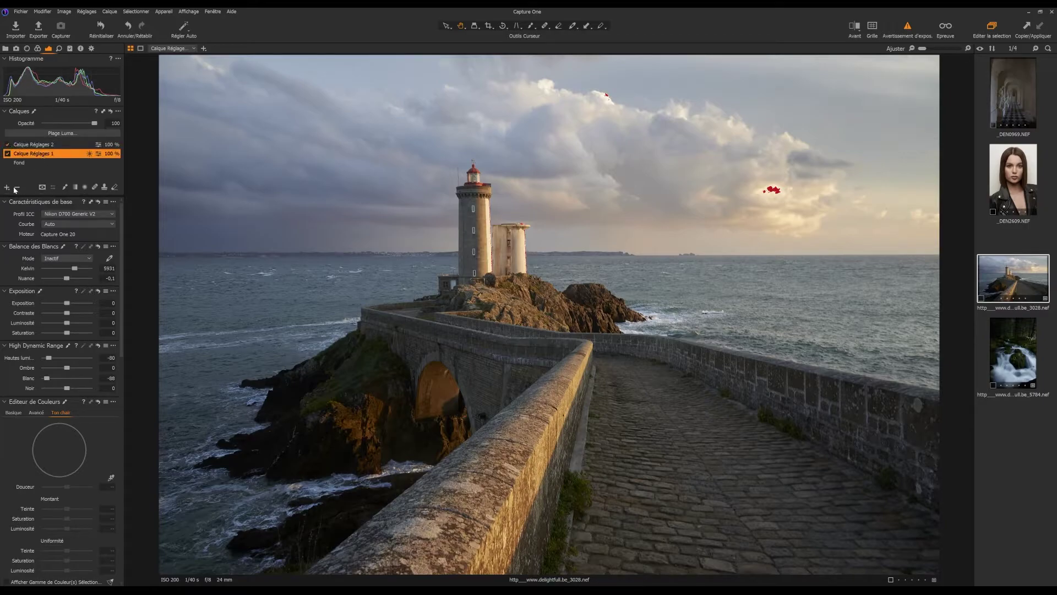
left_click(19, 187)
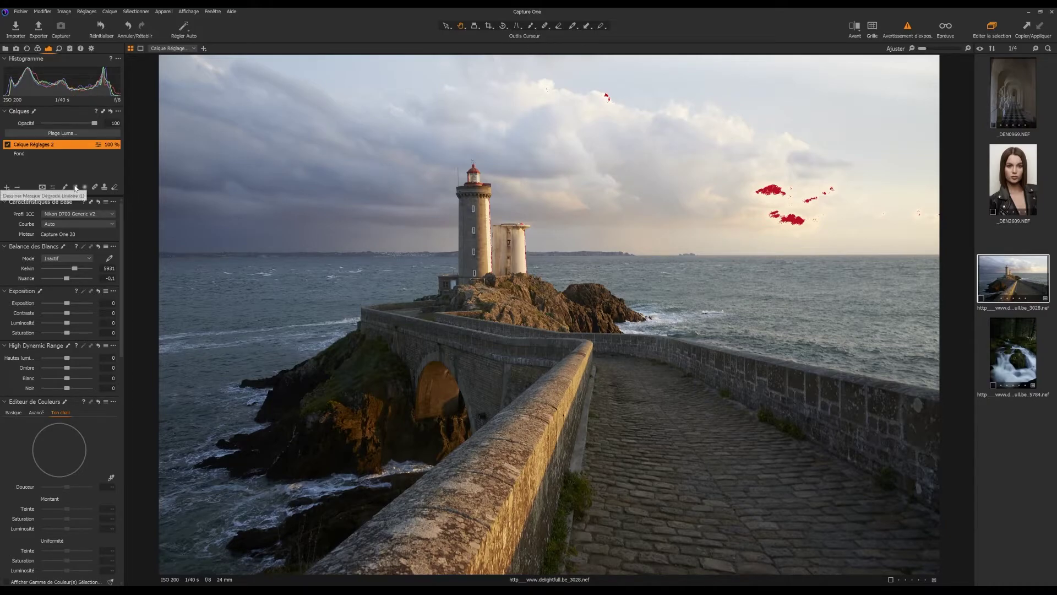
Draw a linear gradient mask over the sky with the overlay shown, and move and rotate its centre line onto the sea horizon
left_click_drag(415, 200, 416, 266)
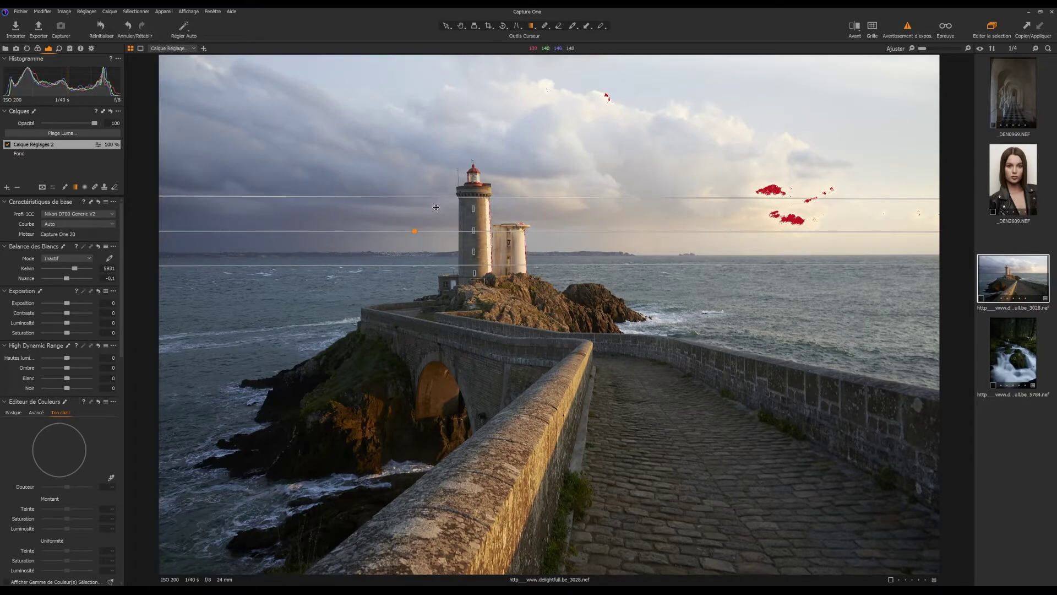
key("m")
left_click_drag(438, 213, 546, 237)
mouse_move(306, 254)
left_mouse_down()
mouse_move(306, 263)
mouse_move(306, 212)
mouse_move(305, 237)
left_mouse_up()
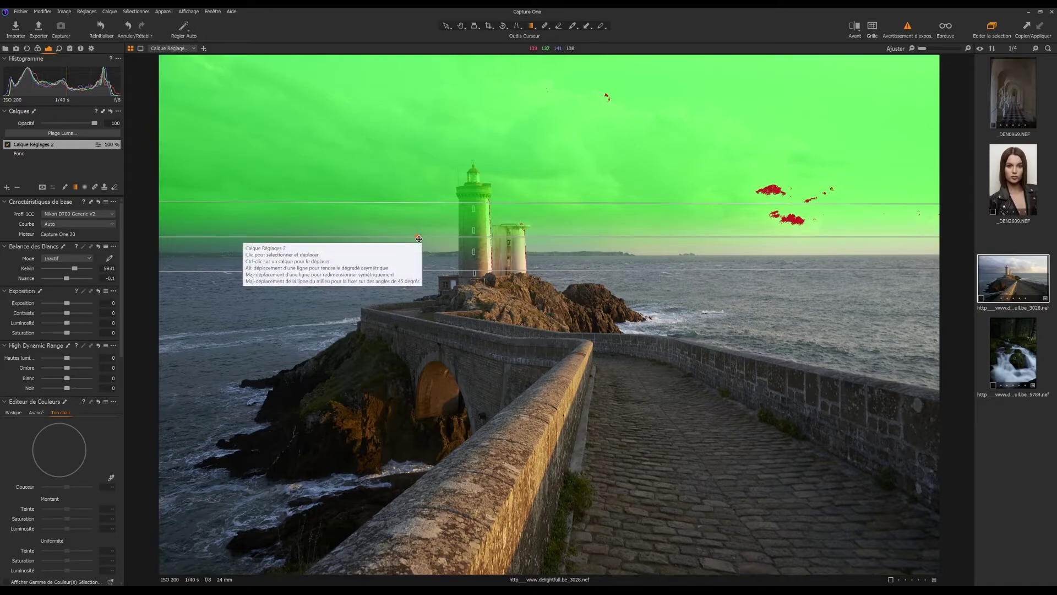
left_click_drag(418, 239, 524, 251)
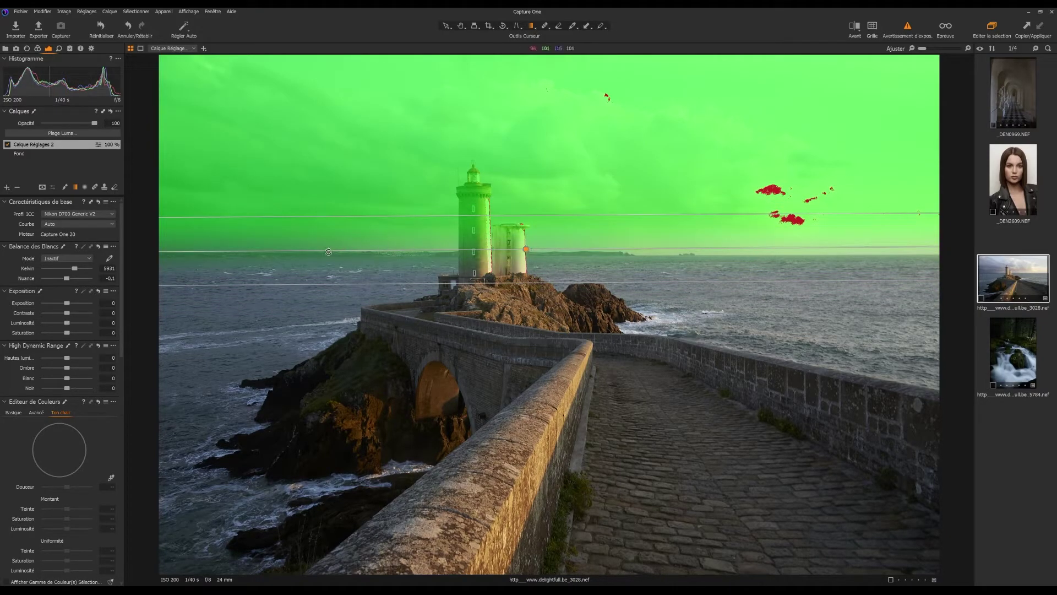
mouse_move(327, 253)
left_mouse_down()
mouse_move(320, 148)
mouse_move(319, 303)
mouse_move(315, 253)
left_mouse_up()
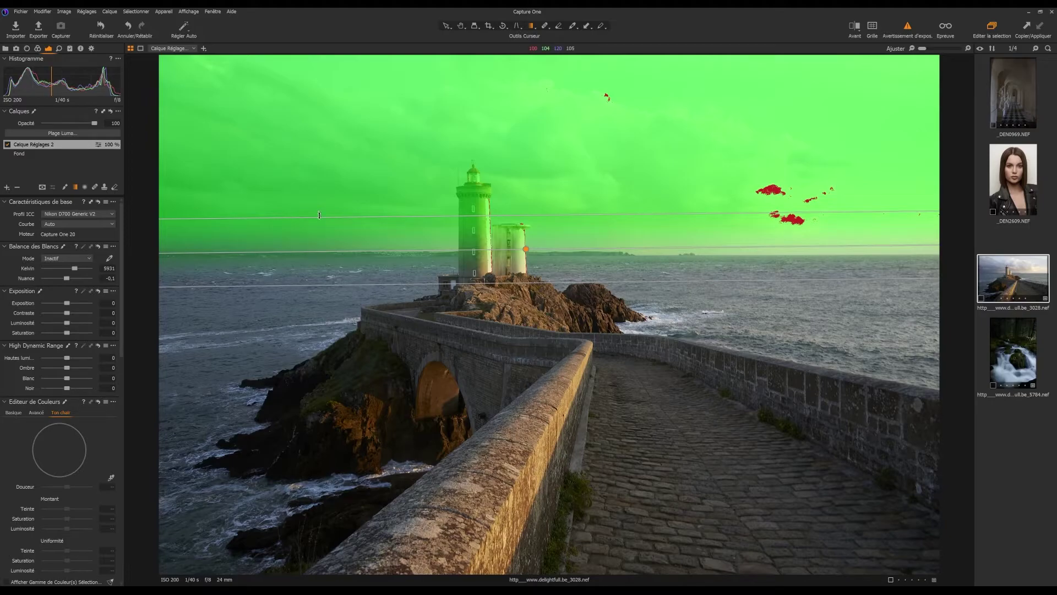
Widen the gradient's upper transition into the sky, recentre it on the horizon, and bring its lower edge asymmetrically to just below the horizon
left_click_drag(319, 215, 334, 112)
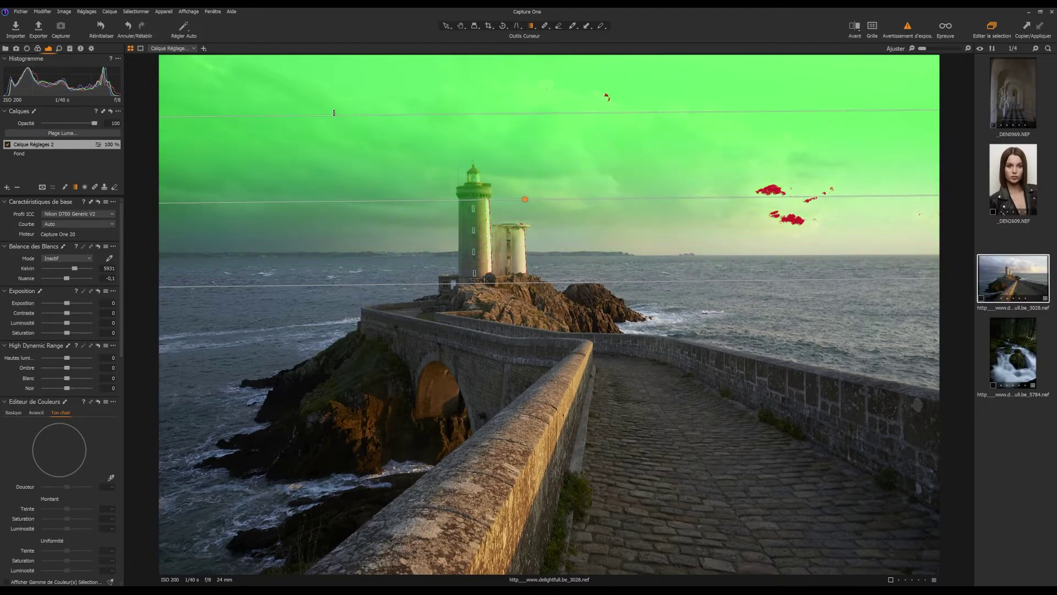
left_click_drag(350, 287, 353, 350)
left_click_drag(464, 179, 469, 198)
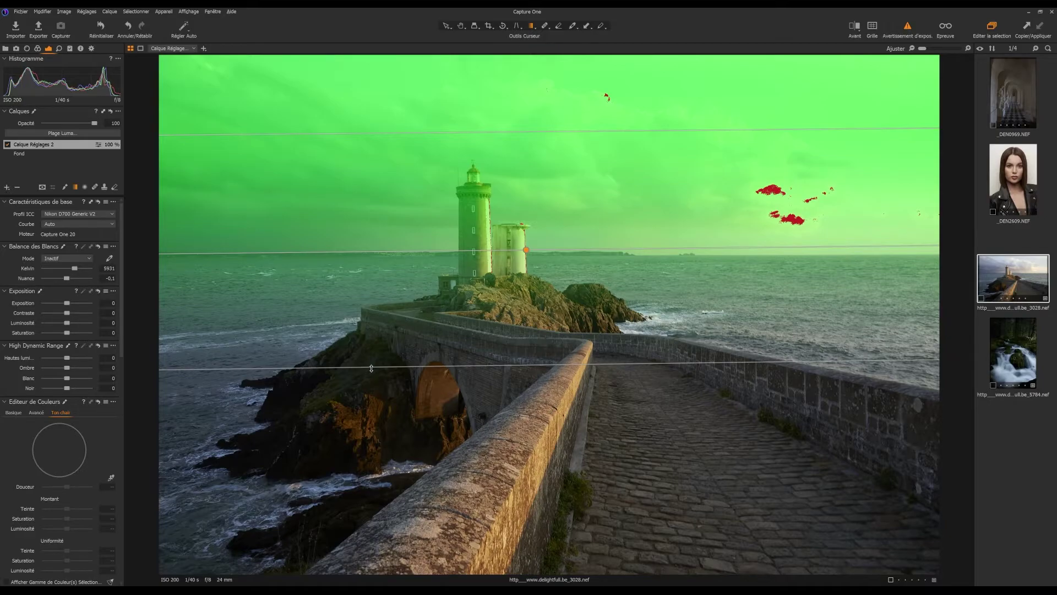
left_click_drag(371, 368, 365, 259)
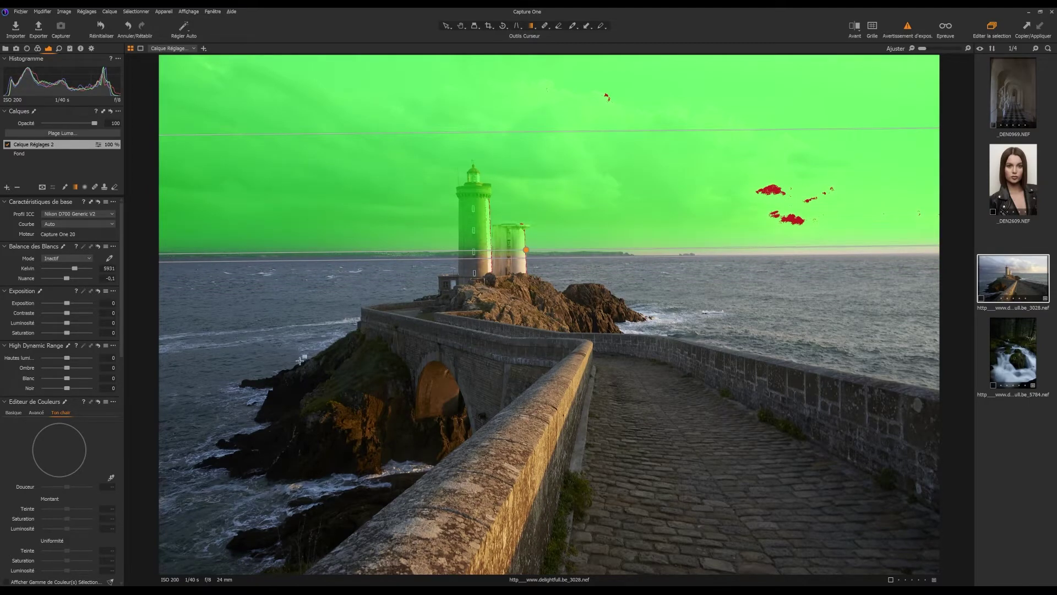
left_click_drag(499, 258, 499, 264)
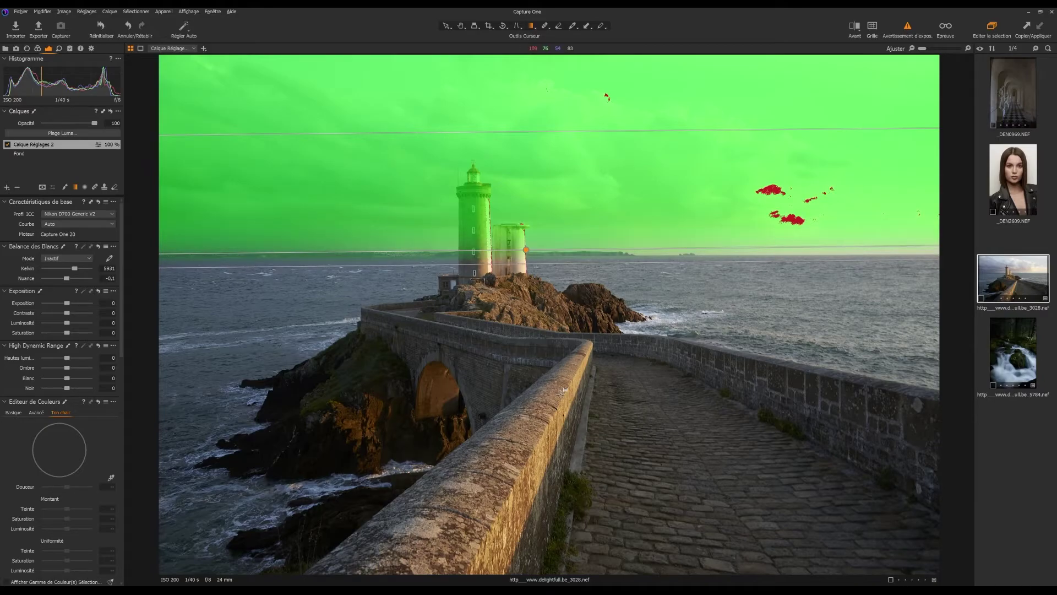
Set the gradient layer's contrast to 15, and restrict its mask to luma range 20–92 with a 0–139 transition
key("m")
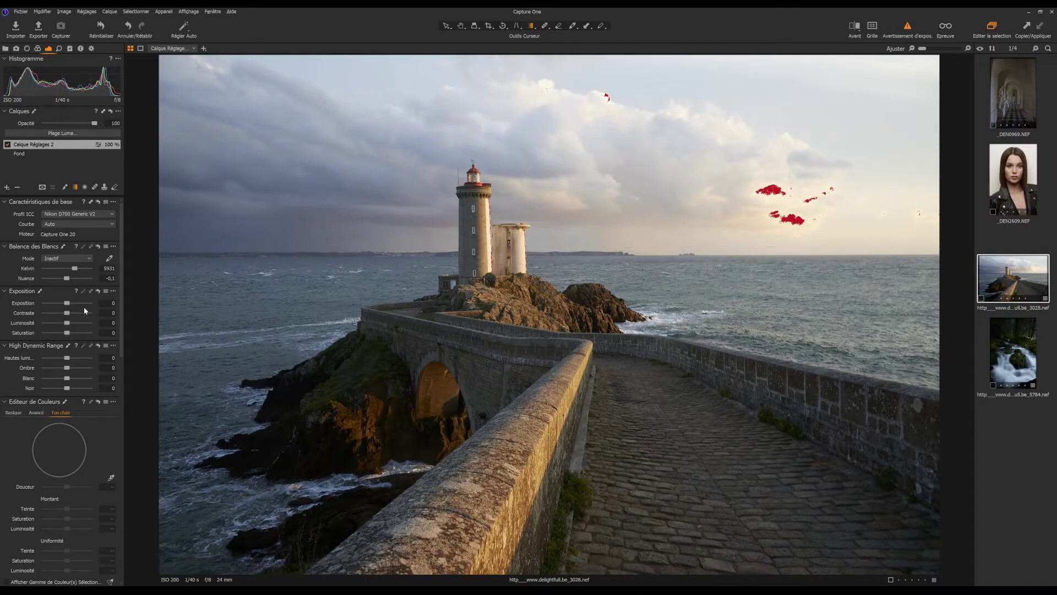
left_click_drag(68, 314, 74, 314)
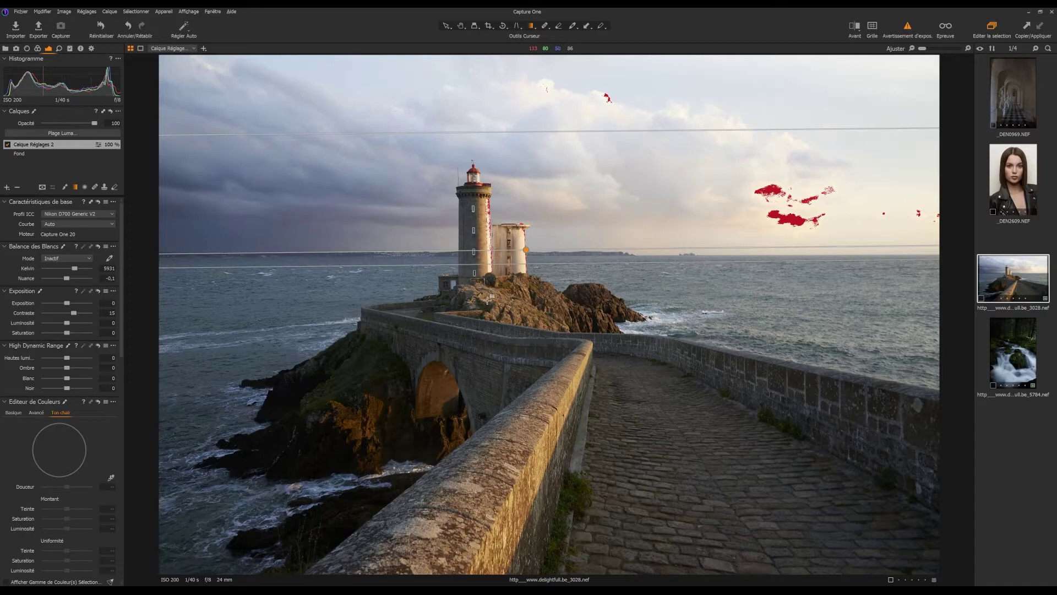
left_click(101, 135)
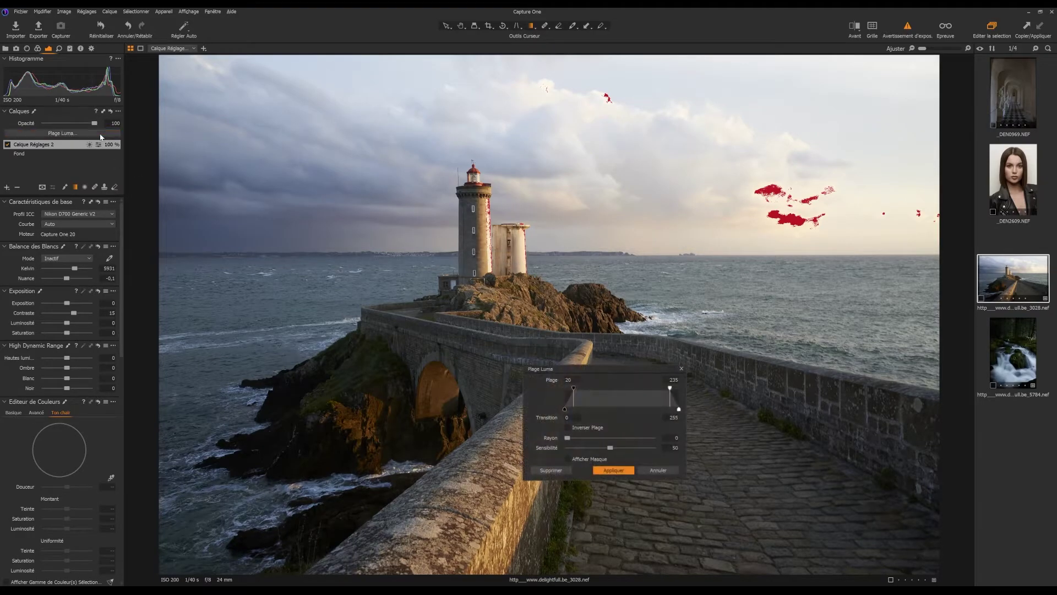
left_click(592, 459)
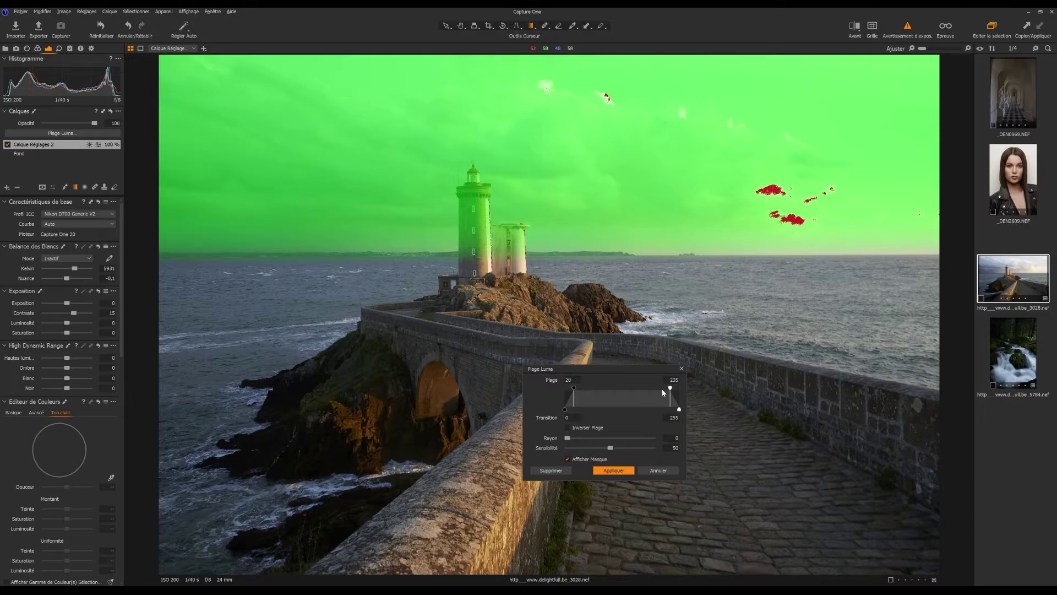
left_click_drag(671, 392, 631, 409)
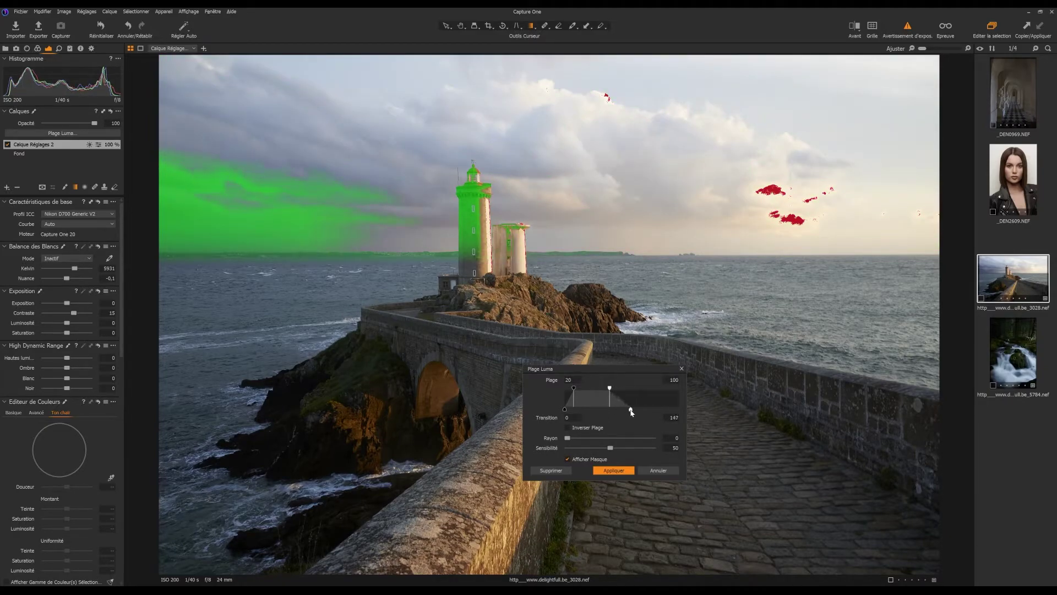
left_click(583, 459)
mouse_move(610, 388)
left_mouse_down()
mouse_move(622, 386)
mouse_move(607, 389)
left_mouse_up()
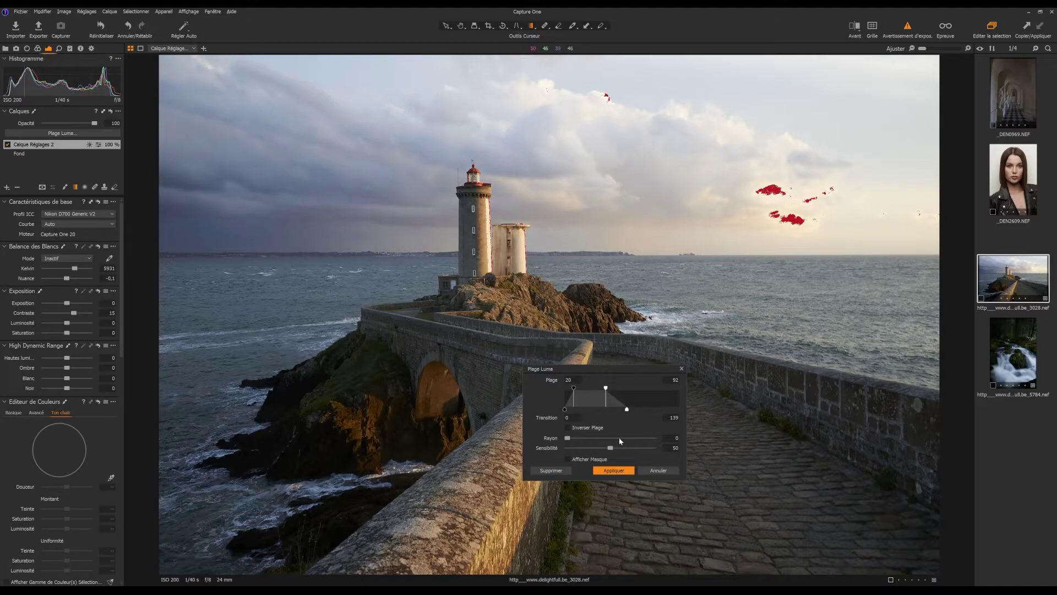
left_click(626, 473)
Delete the linear gradient layer, and draw a wide elliptical radial gradient mask centred in the sky beside the lighthouse
left_click(18, 187)
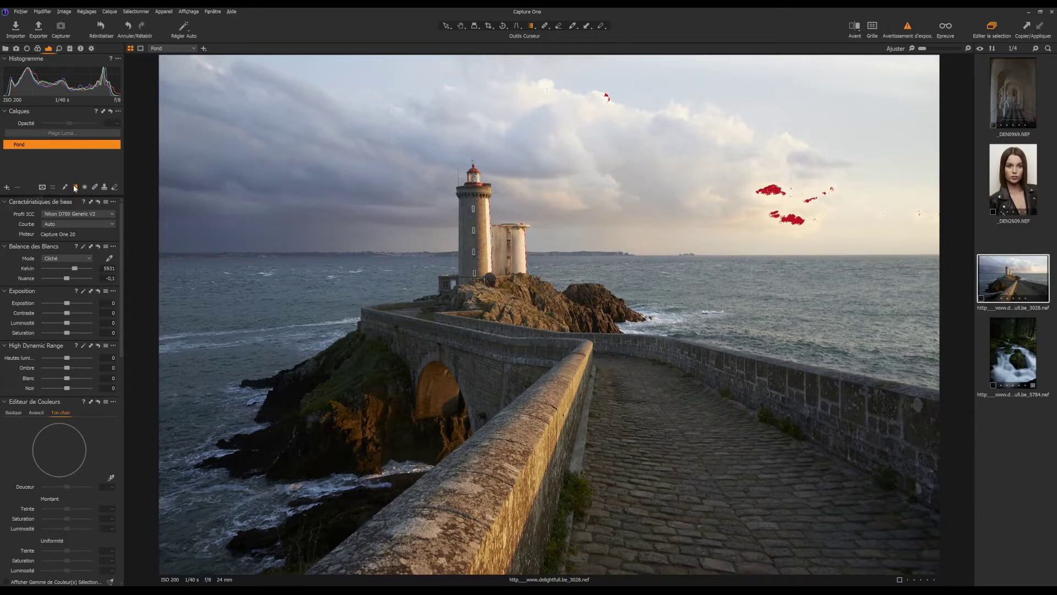
left_click(85, 187)
left_click_drag(559, 197, 771, 307)
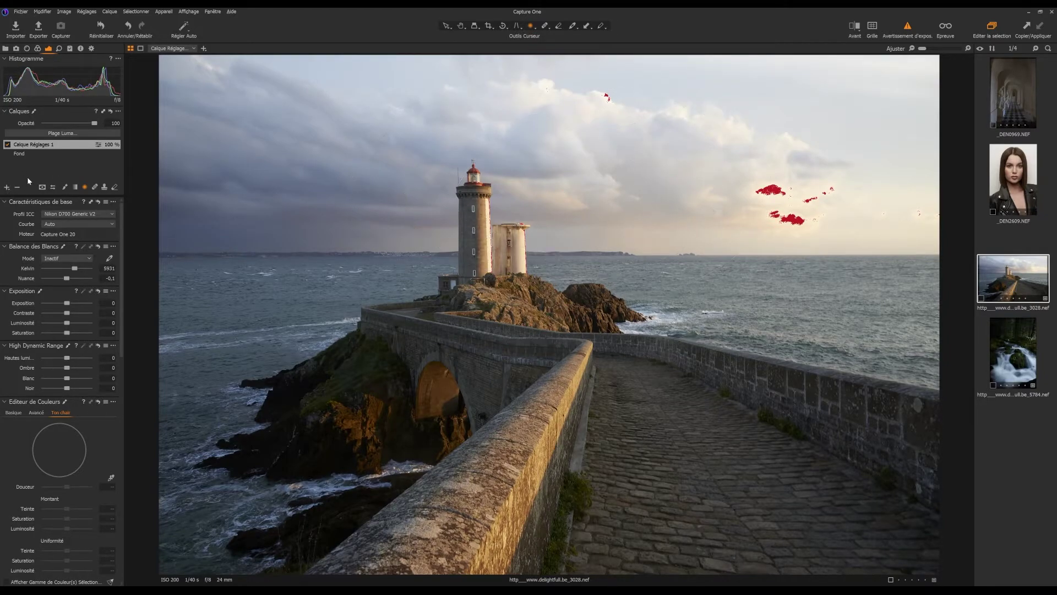
right_click(39, 148)
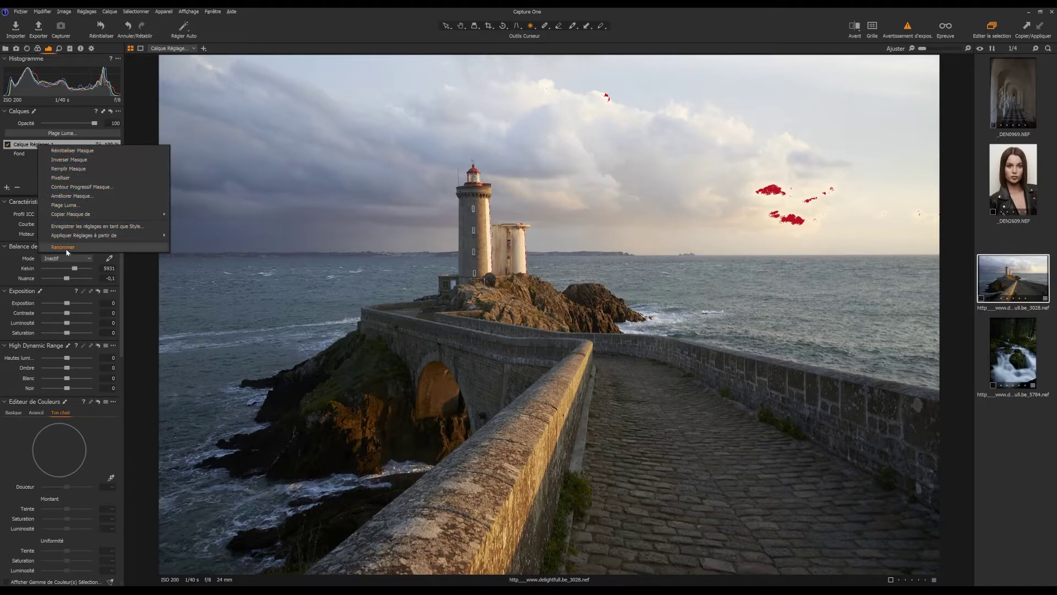
left_click(285, 38)
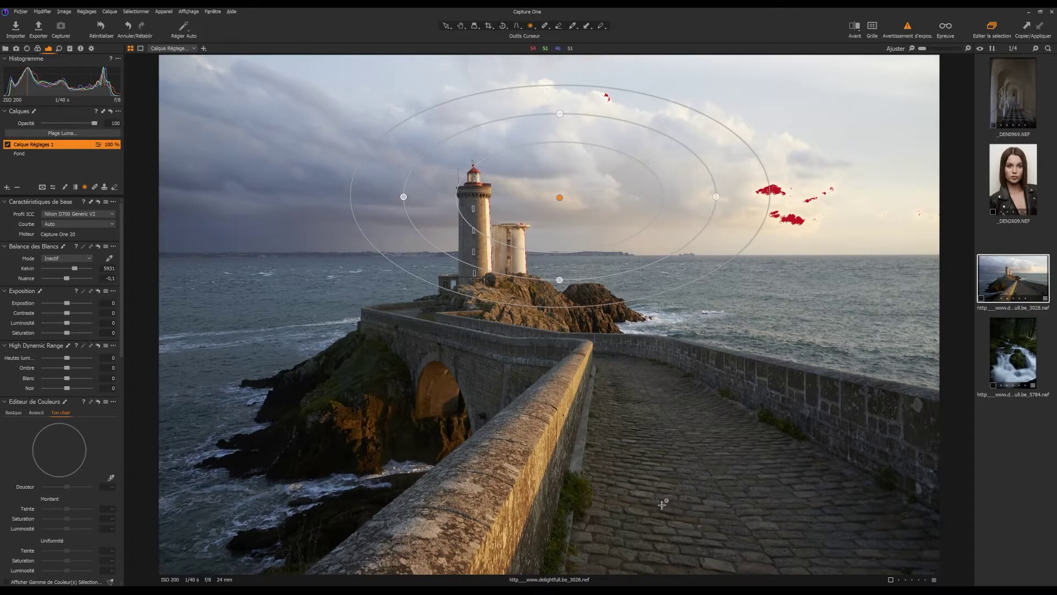
left_click(461, 26)
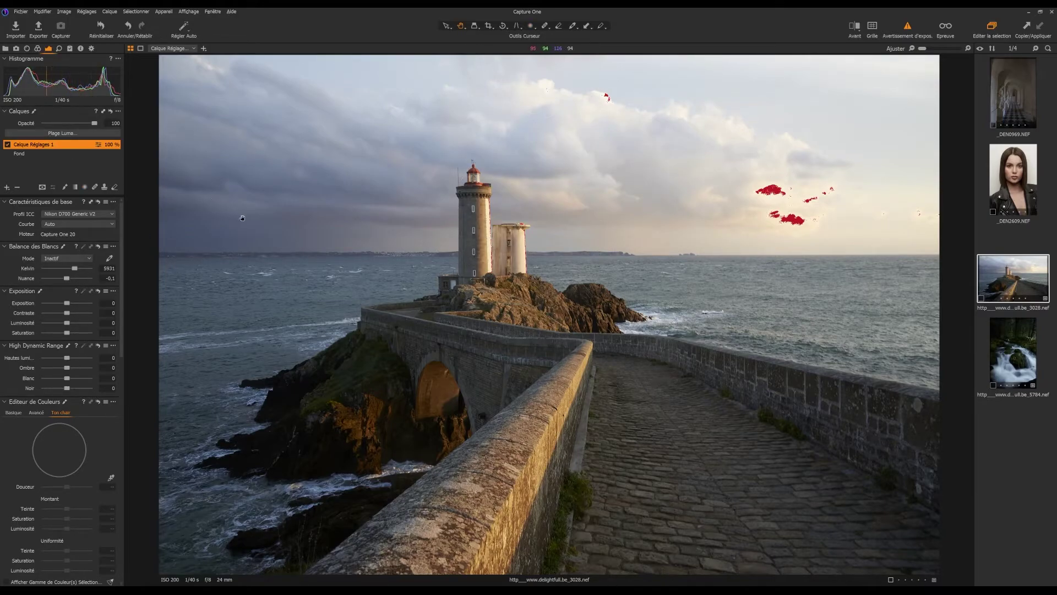
Show the radial mask overlay, widen its transition zone inwards and outwards, and stretch the ellipse wider and slightly taller
key("m")
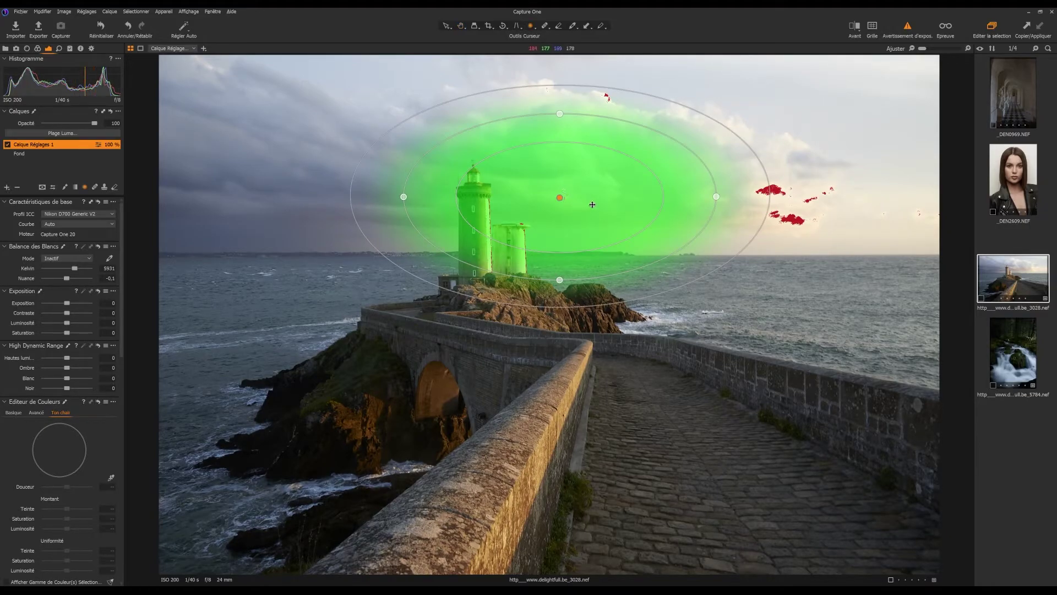
mouse_move(600, 146)
left_mouse_down()
mouse_move(571, 180)
mouse_move(595, 163)
left_mouse_up()
left_click_drag(693, 110, 695, 142)
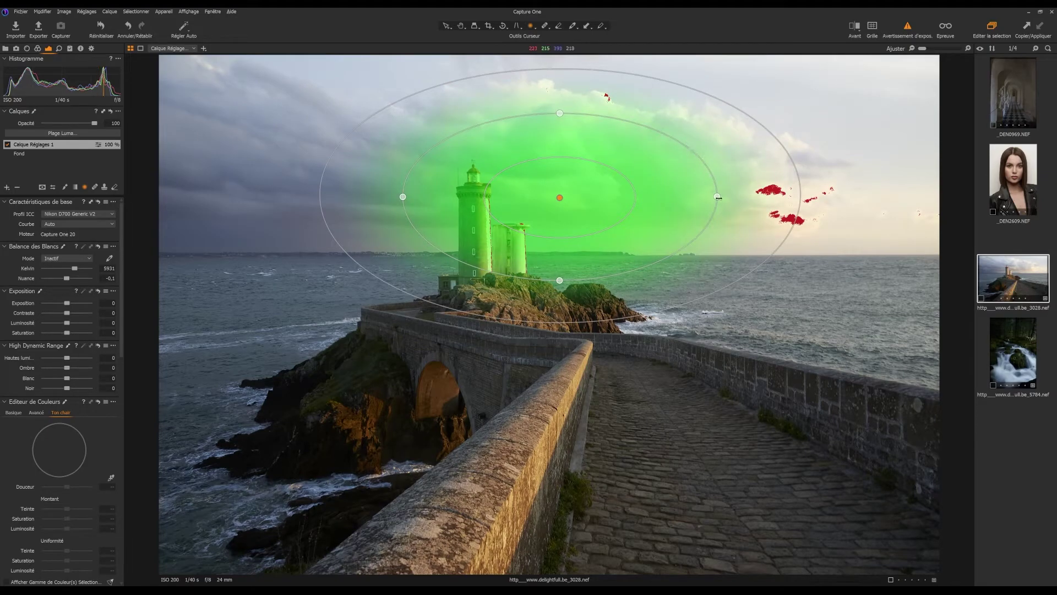
left_click_drag(717, 196, 738, 197)
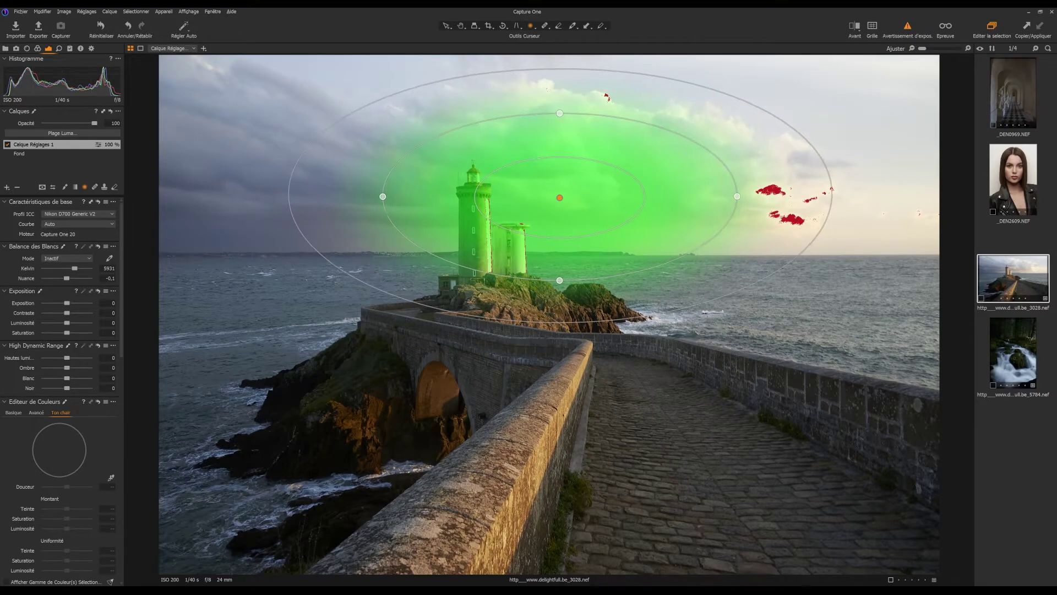
mouse_move(559, 280)
left_mouse_down()
mouse_move(559, 307)
mouse_move(558, 286)
left_mouse_up()
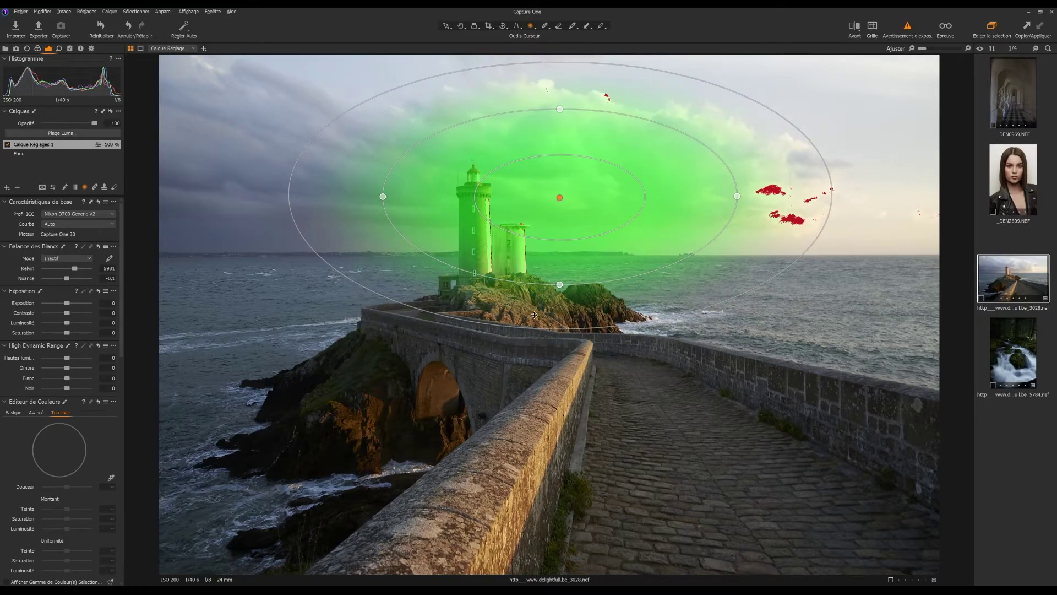
Move the radial mask's centre onto the lighthouse tower, and rotate the ellipse until it lies almost level
mouse_move(428, 256)
left_mouse_down()
mouse_move(434, 315)
mouse_move(465, 373)
mouse_move(428, 267)
left_mouse_up()
left_click_drag(570, 197, 486, 225)
left_click_drag(646, 190, 645, 183)
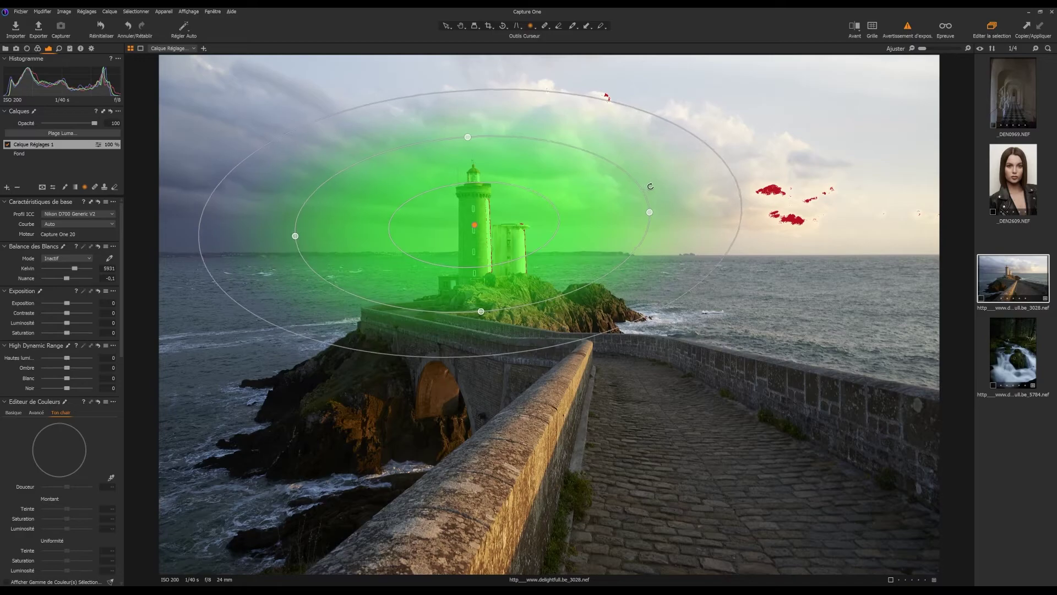
left_click_drag(499, 228, 502, 241)
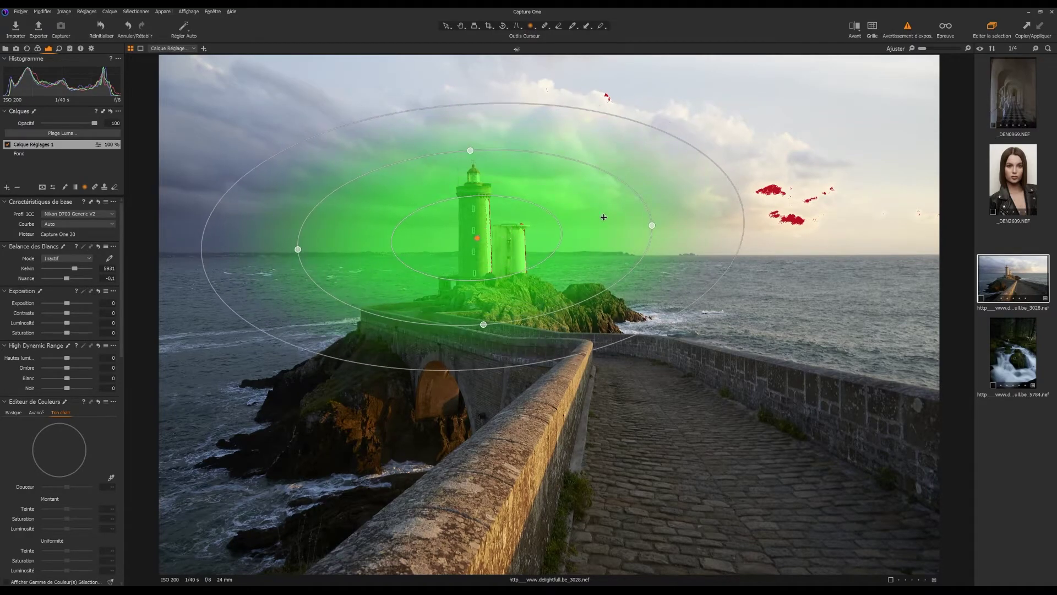
left_click_drag(660, 205, 658, 219)
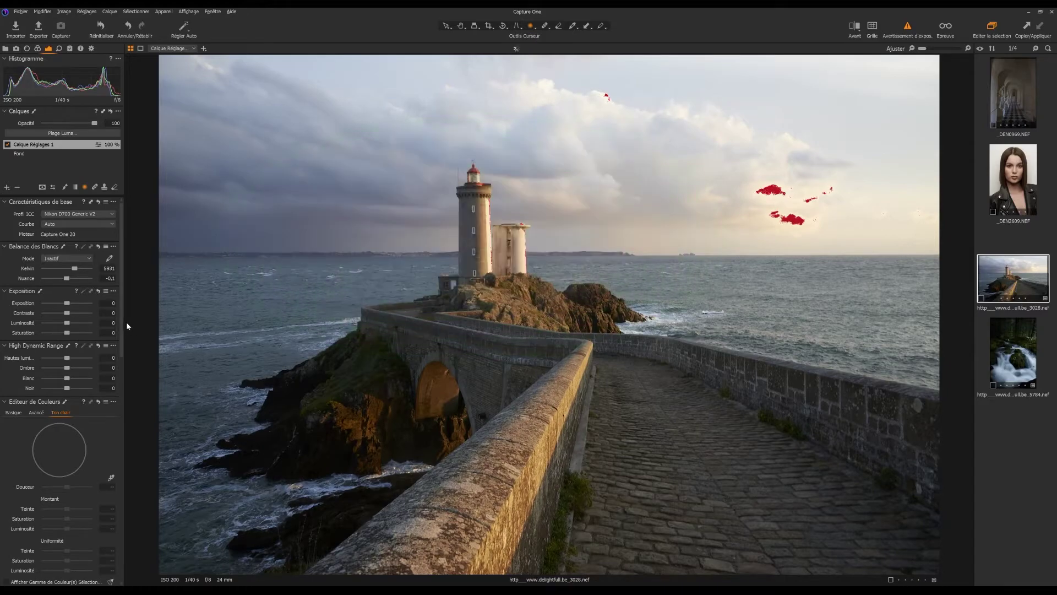
Try a clarity of 82 on the radial mask layer, and show the mask overlay
scroll(30, 376, "down", 6)
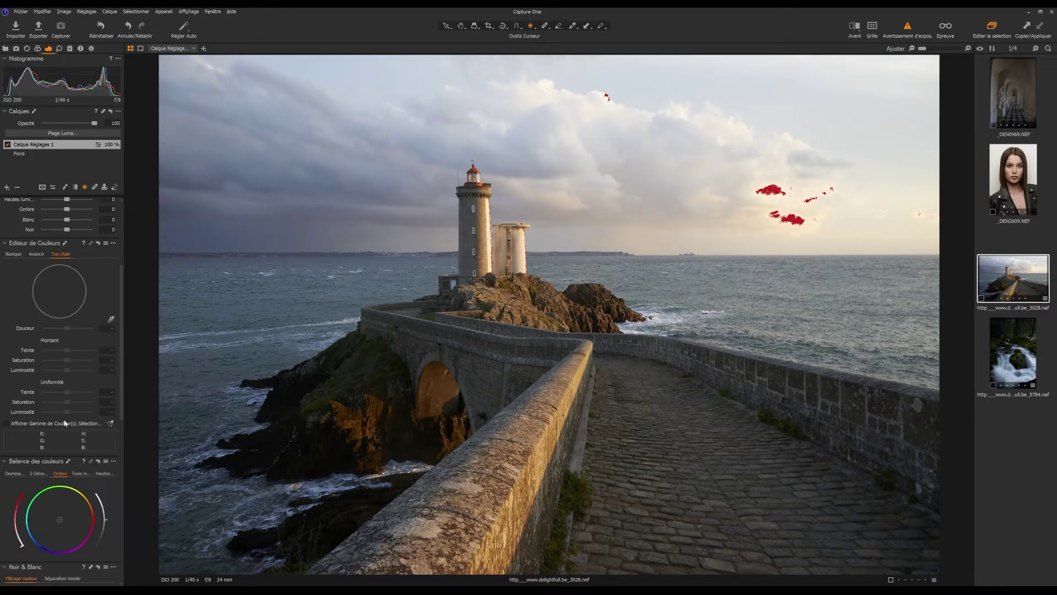
scroll(104, 377, "down", 5)
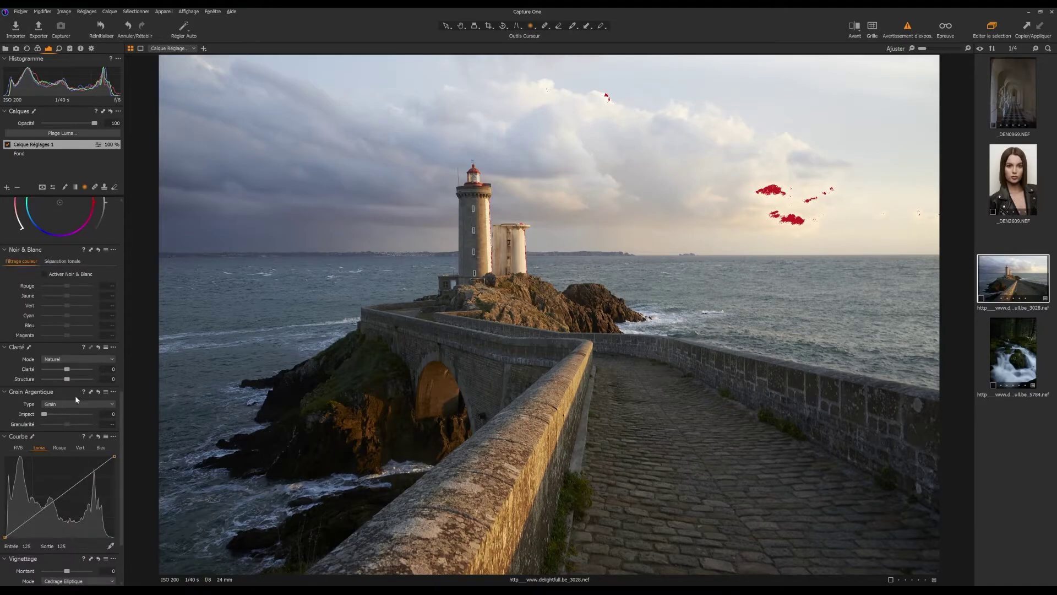
left_click_drag(68, 371, 85, 370)
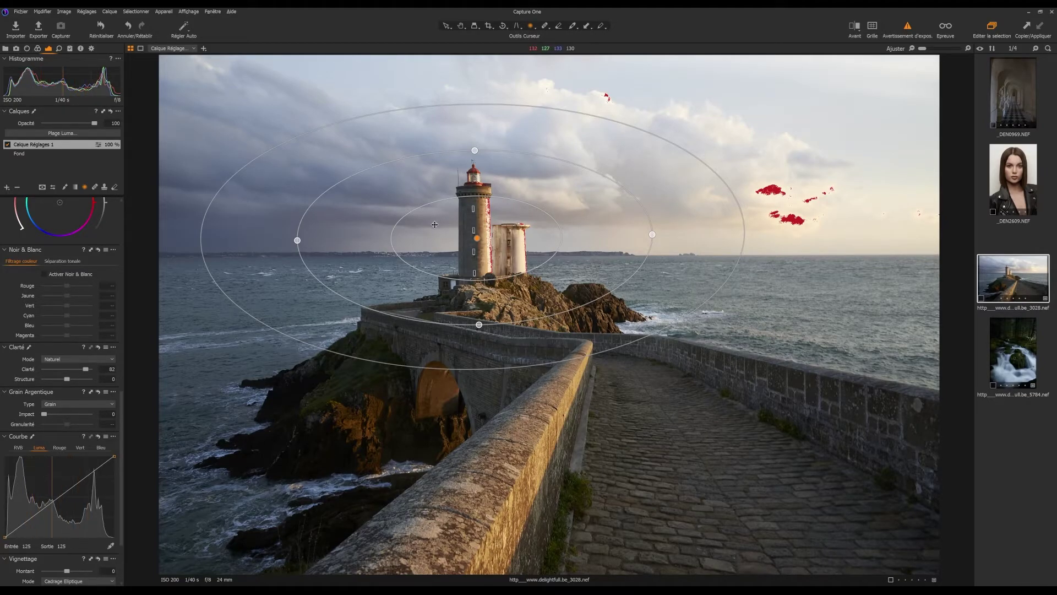
key("m")
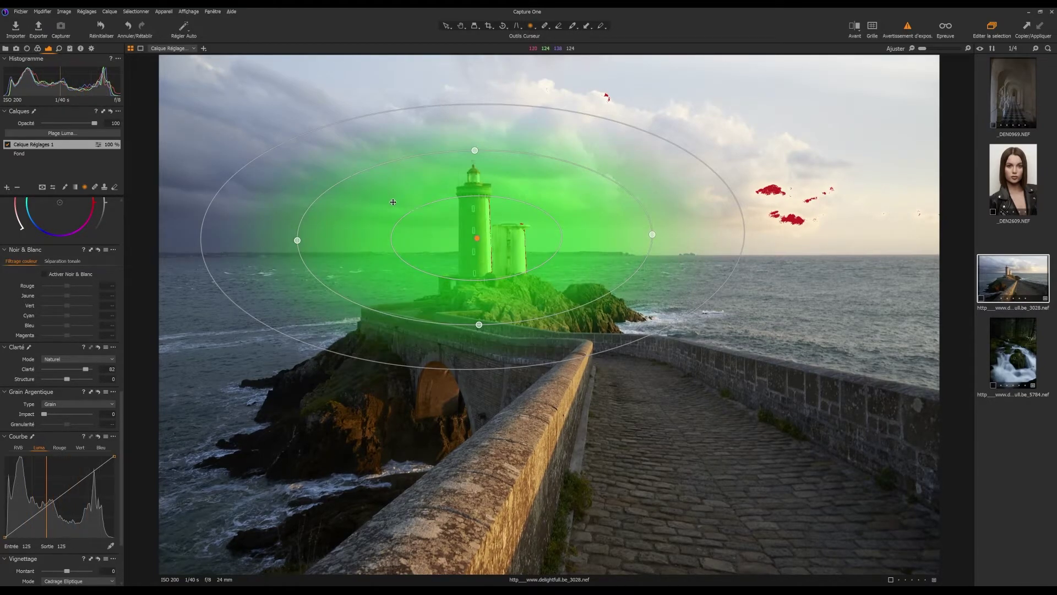
Return the radial layer's clarity to 0, and darken it with an exposure of -1.89
scroll(84, 368, "up", 10)
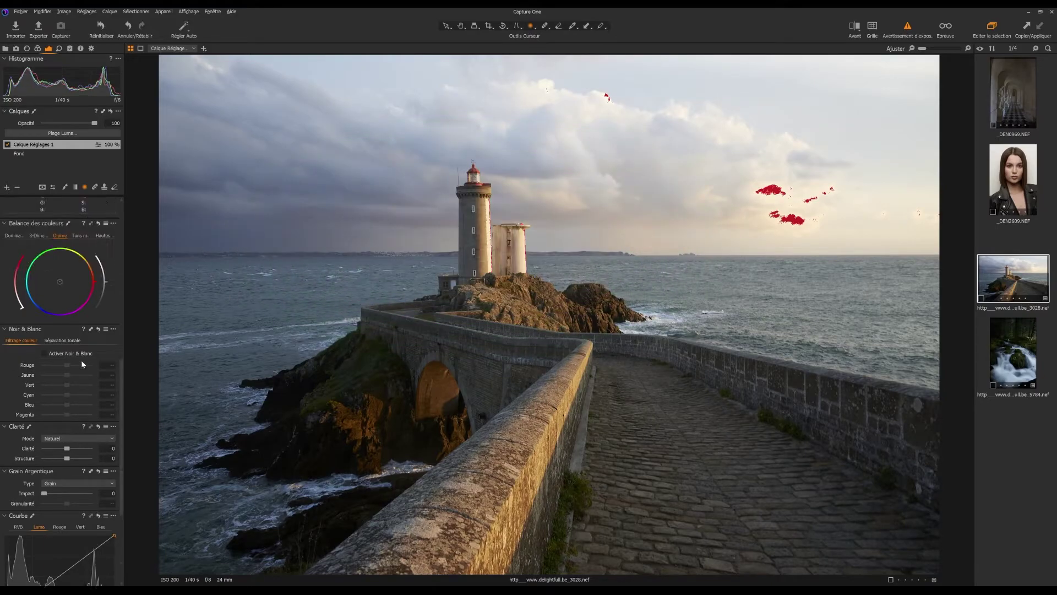
scroll(88, 356, "up", 2)
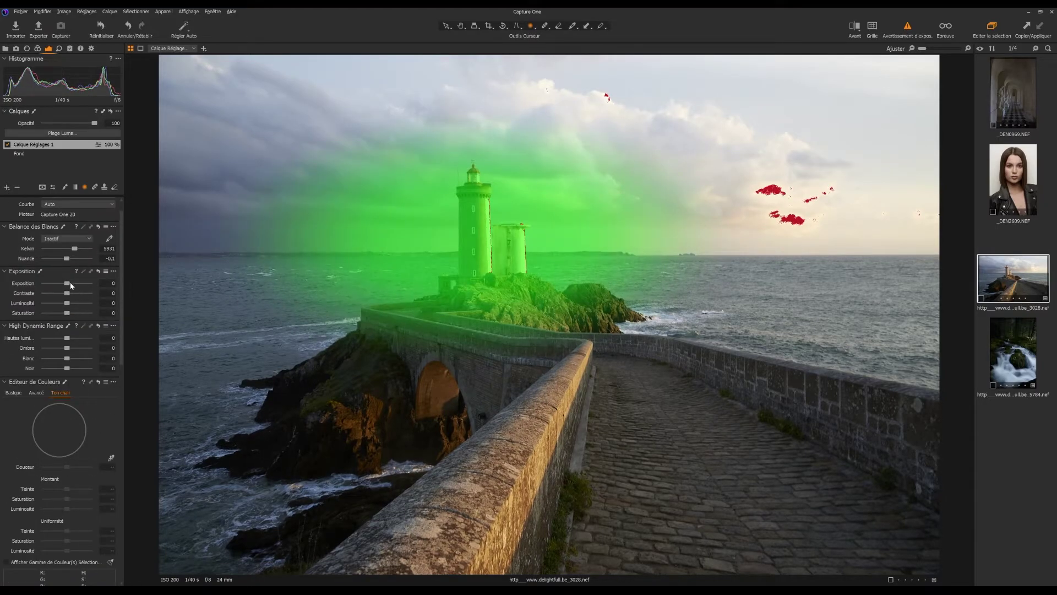
left_click_drag(65, 286, 55, 286)
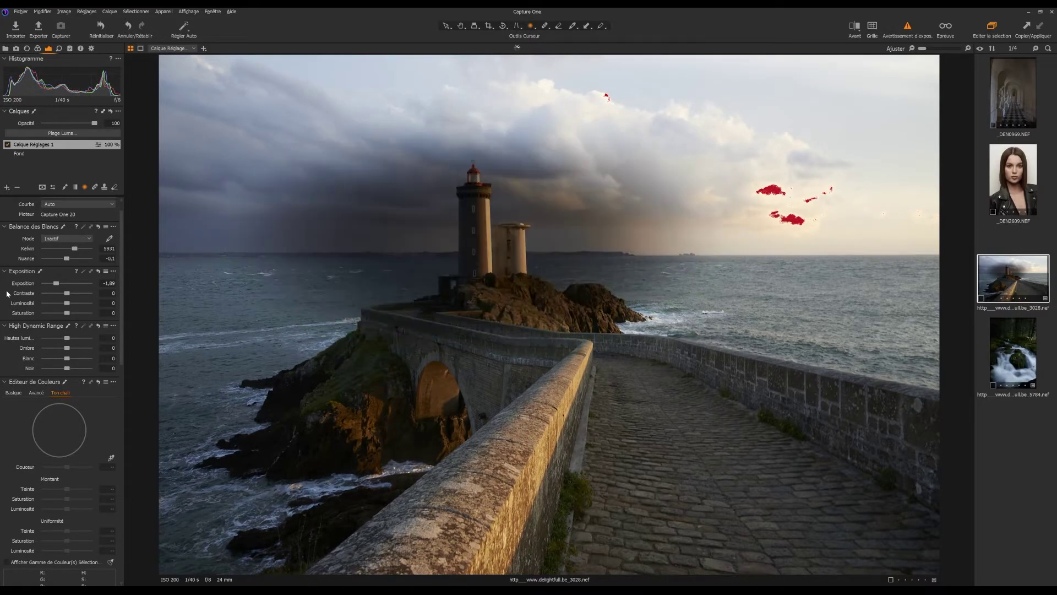
left_click(55, 134)
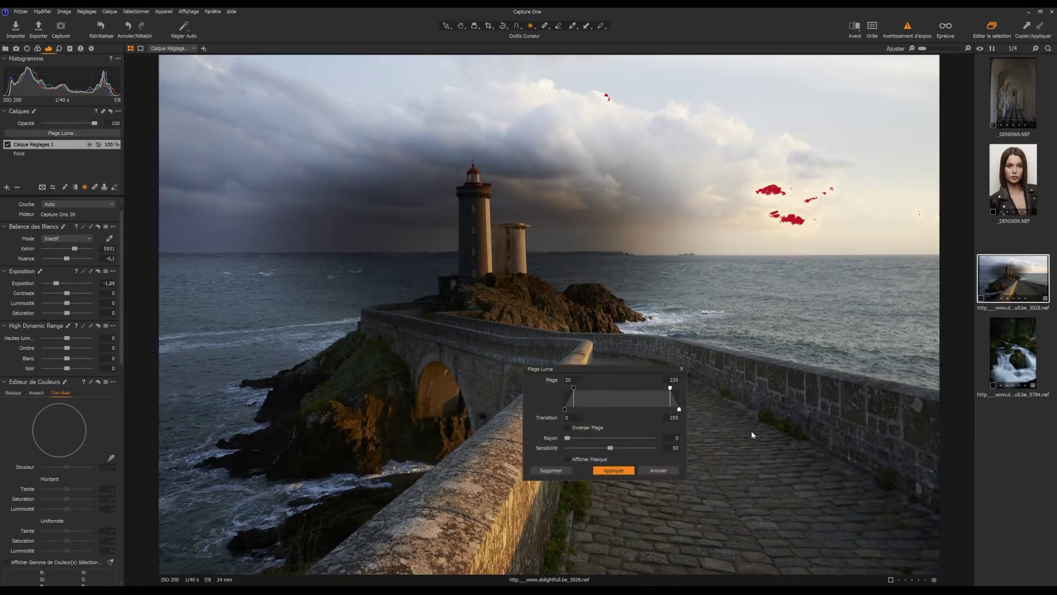
left_click_drag(670, 390, 644, 394)
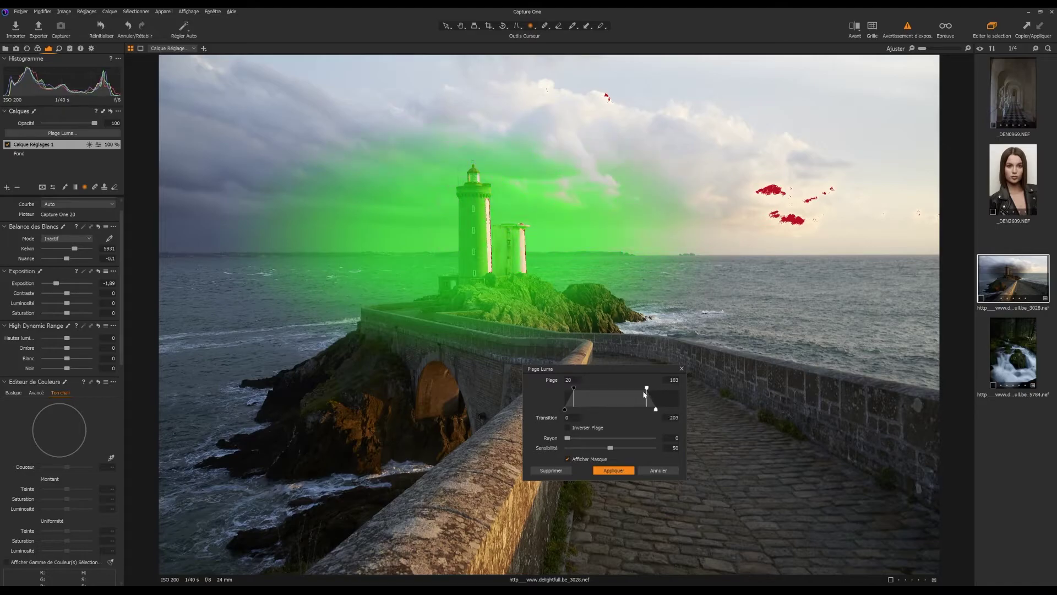
left_click(658, 470)
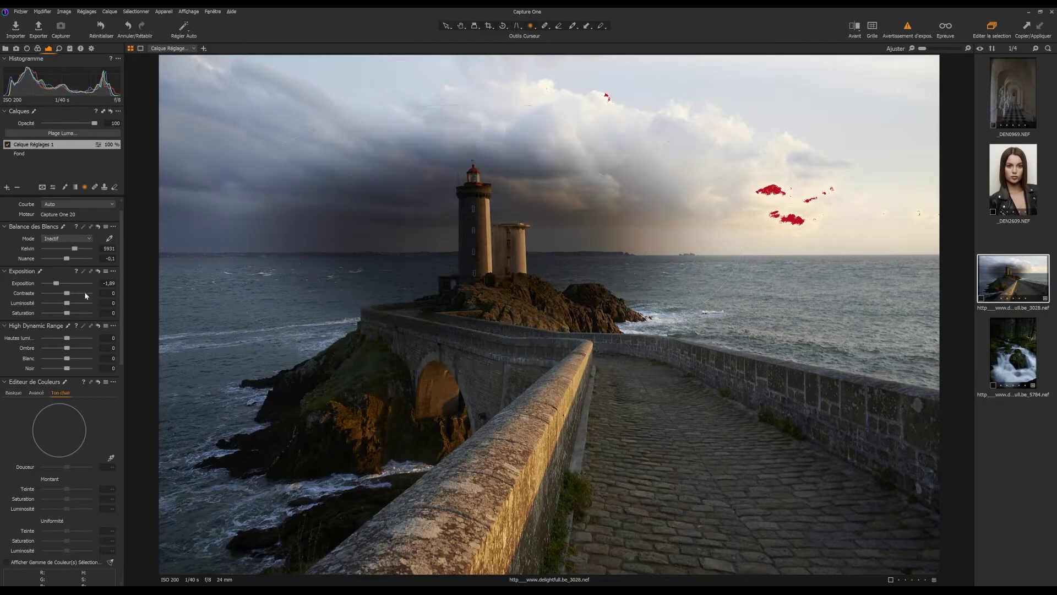
Invert the radial mask so the darkening applies around the lighthouse, and nudge its centre slightly along the tower
right_click(66, 148)
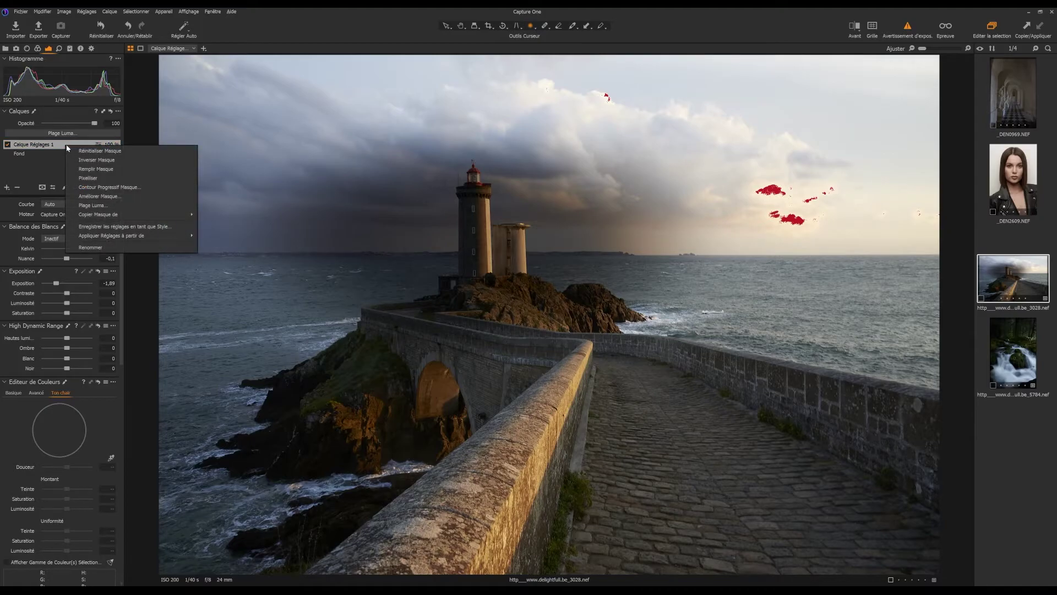
left_click(92, 162)
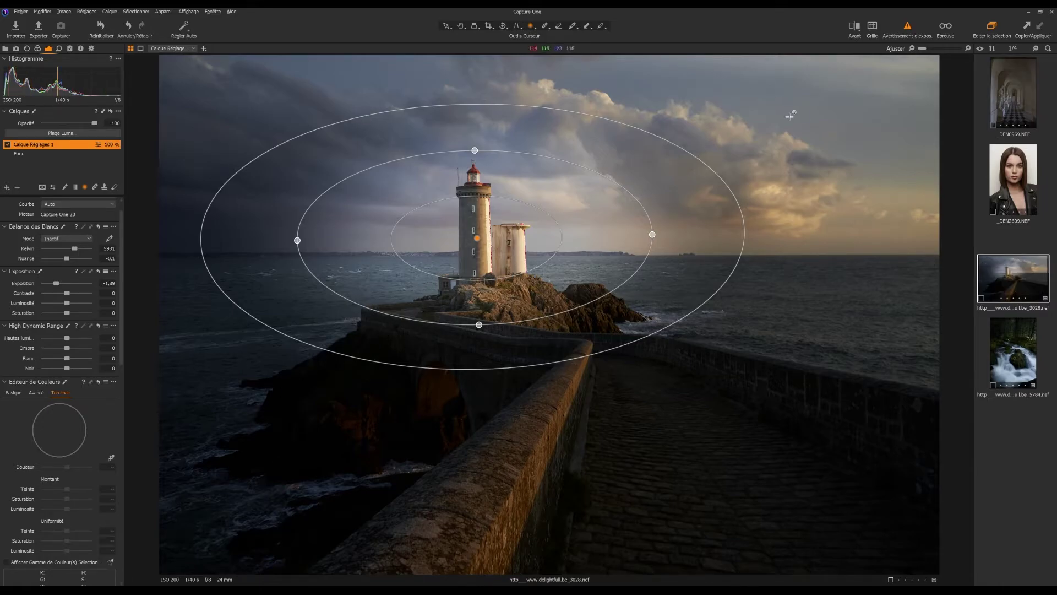
mouse_move(480, 238)
left_mouse_down()
mouse_move(551, 260)
mouse_move(458, 229)
mouse_move(465, 198)
mouse_move(477, 216)
mouse_move(464, 213)
mouse_move(483, 217)
mouse_move(478, 237)
left_mouse_up()
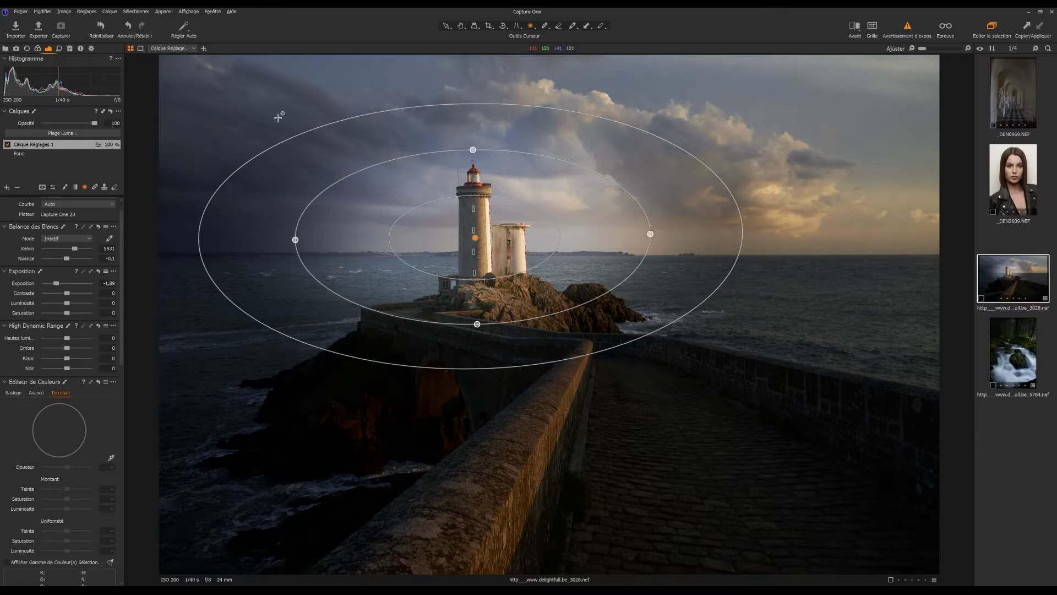
Delete the radial gradient layer, and try to paint a clone mask in the sky beside the lighthouse without a source point
left_click(18, 188)
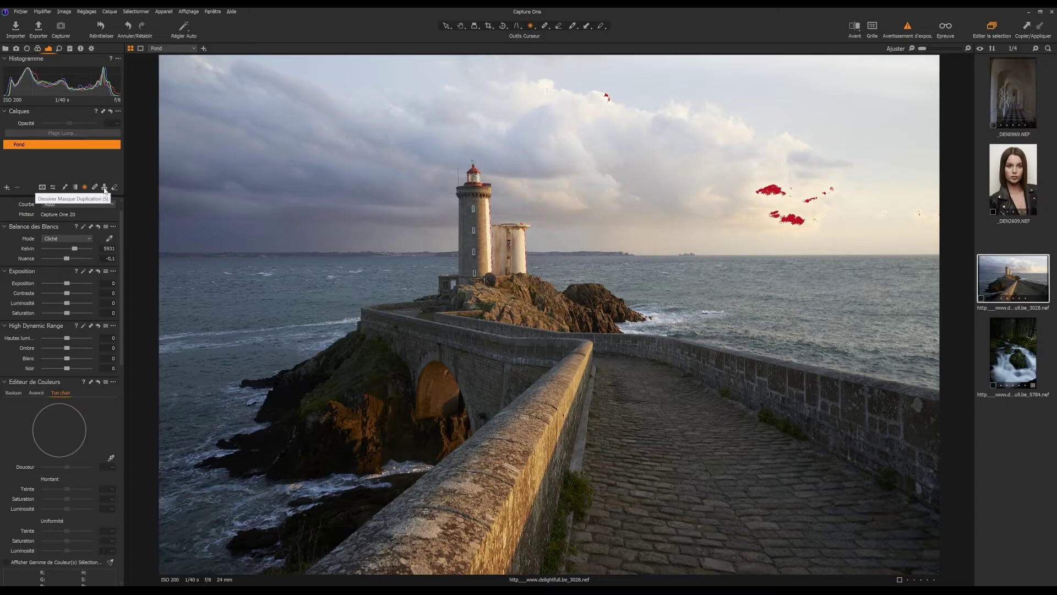
left_click(105, 187)
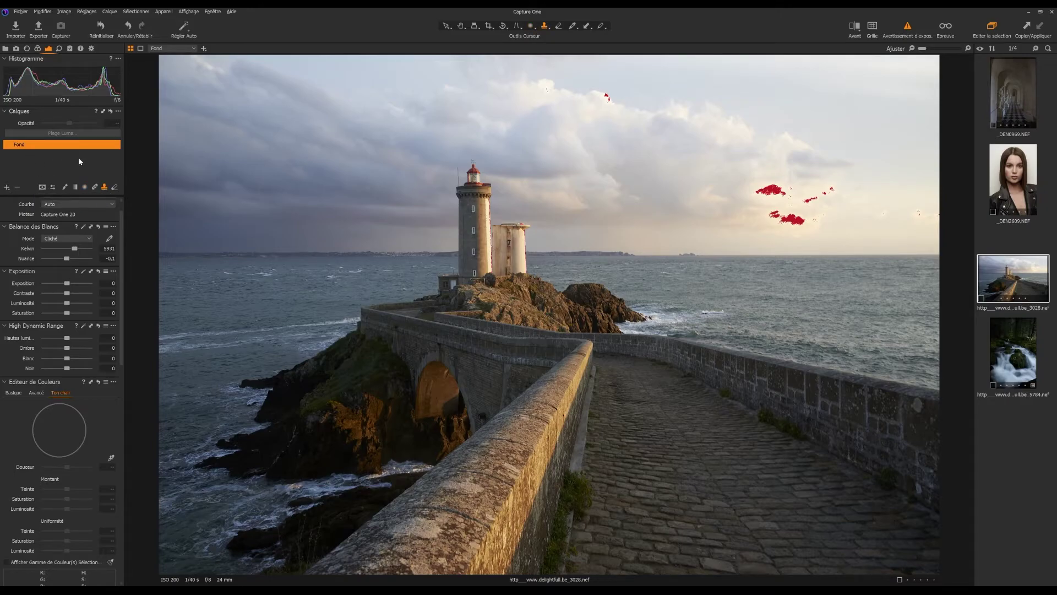
left_click(410, 204)
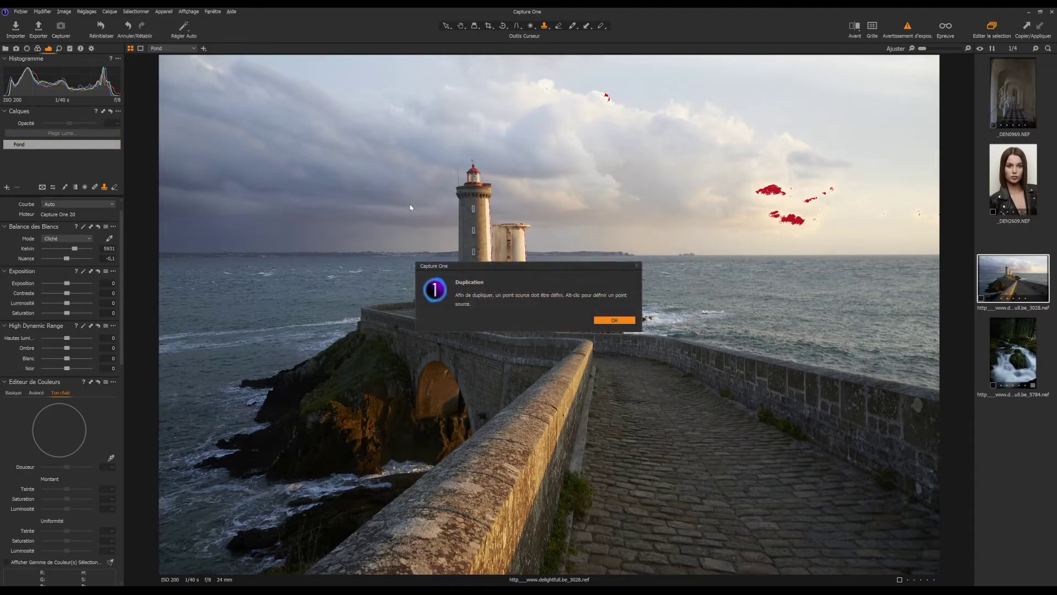
left_click(626, 324)
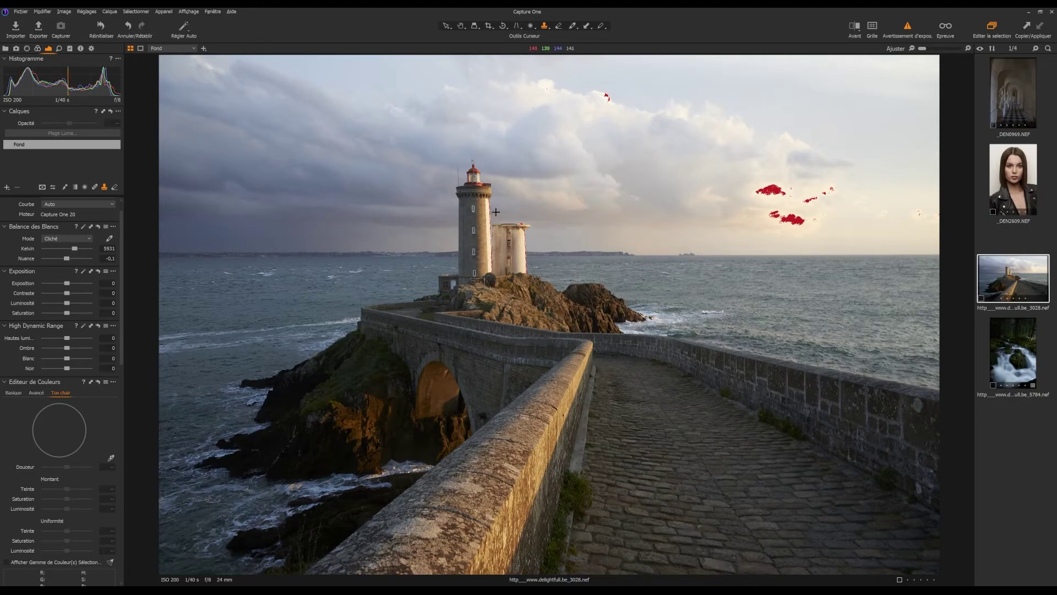
Set a clone source point in the sky beside the lighthouse, and delete the resulting clone layer
left_click(427, 191, "alt")
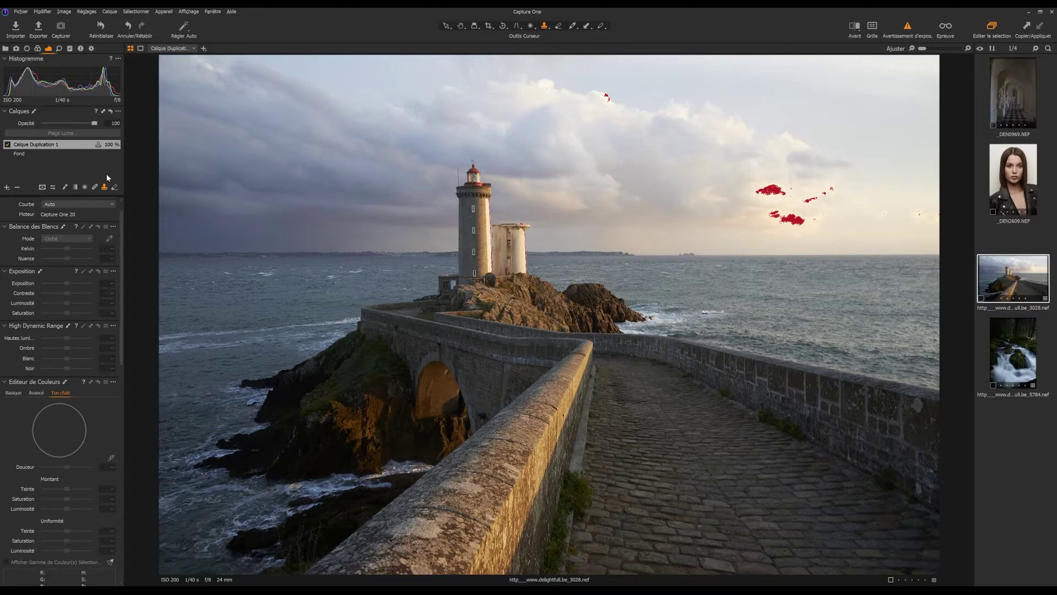
left_click(17, 188)
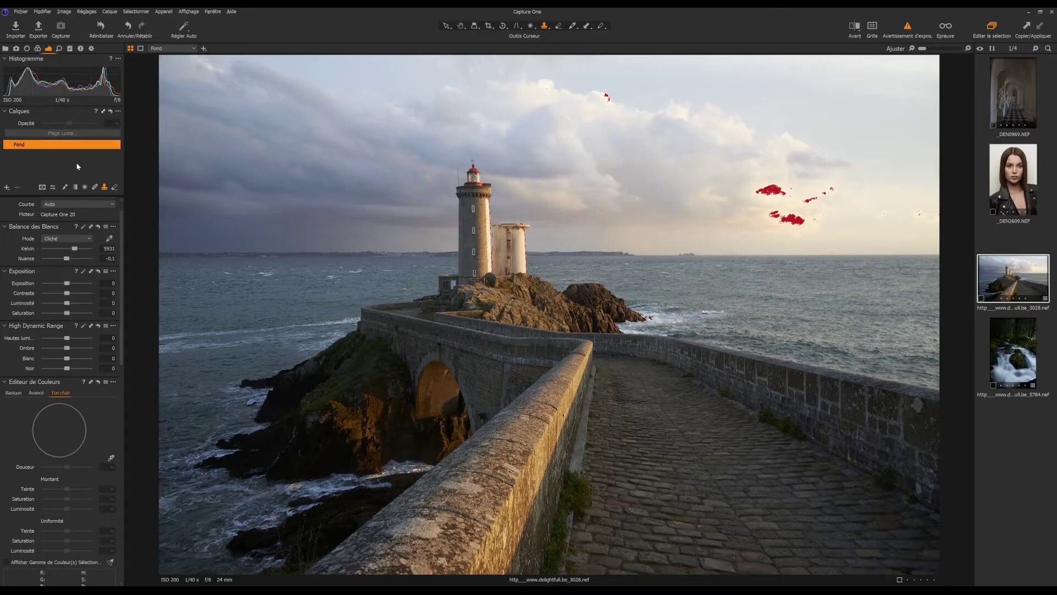
Clone the small islet along the horizon and over the distant coast on a new clone layer, and delete that layer
left_click(7, 189)
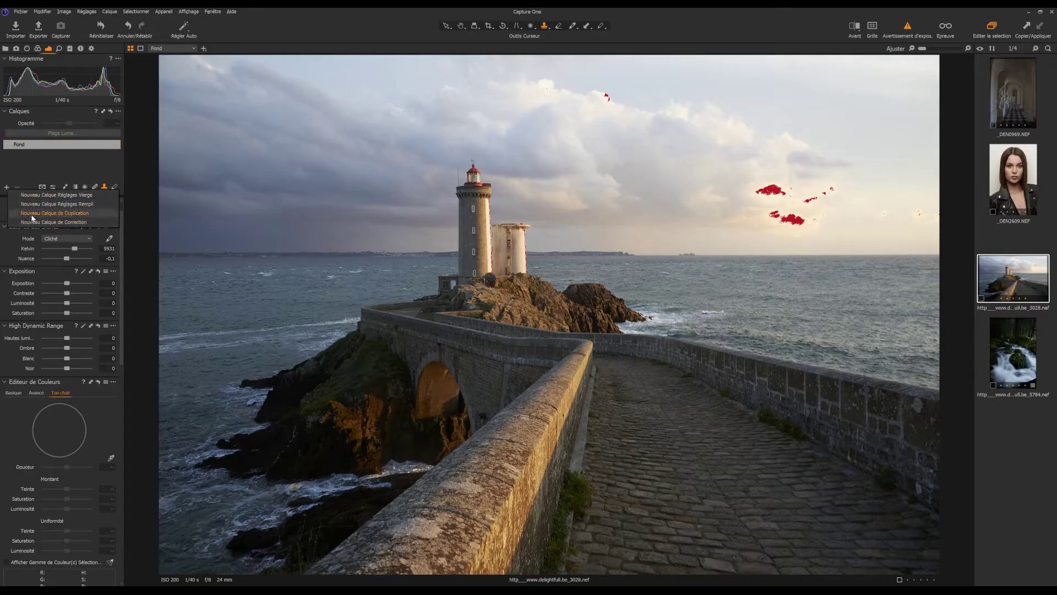
left_click(55, 213)
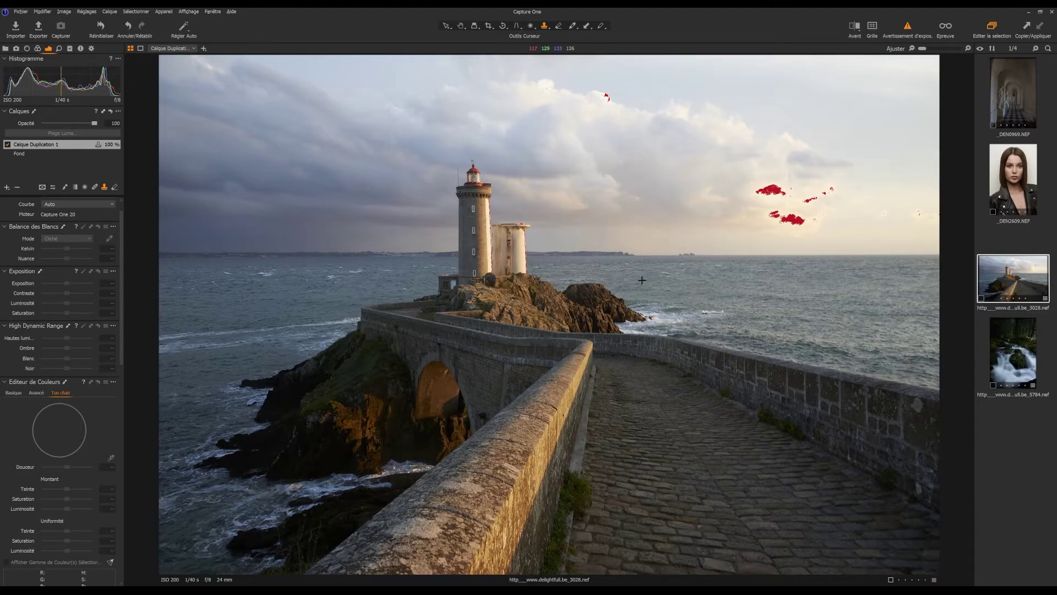
left_click(688, 254, "alt")
left_click_drag(737, 255, 759, 256)
left_click_drag(715, 255, 715, 256)
left_click_drag(324, 256, 388, 251)
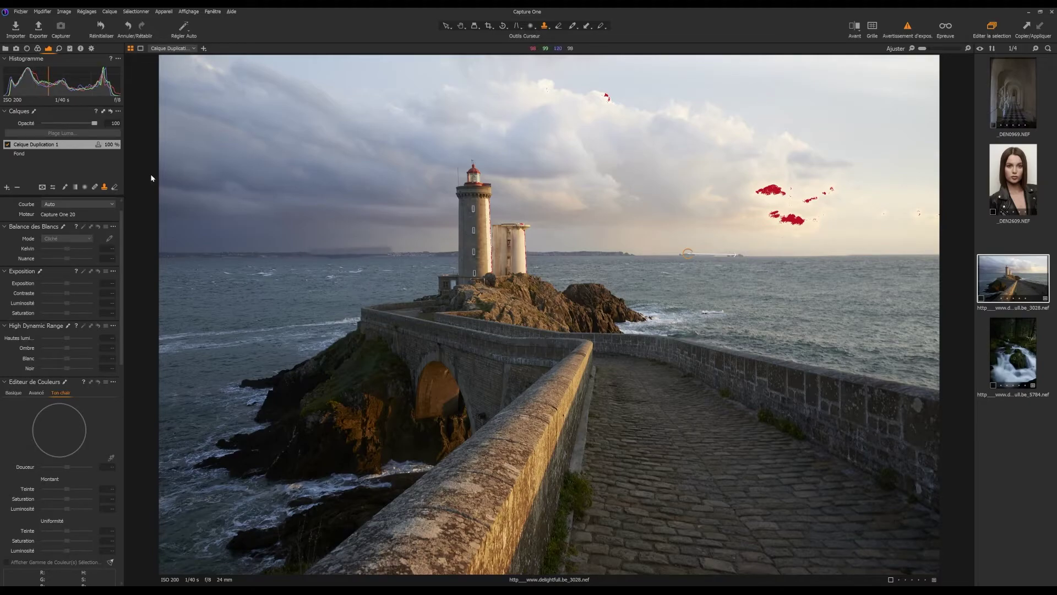
left_click(18, 187)
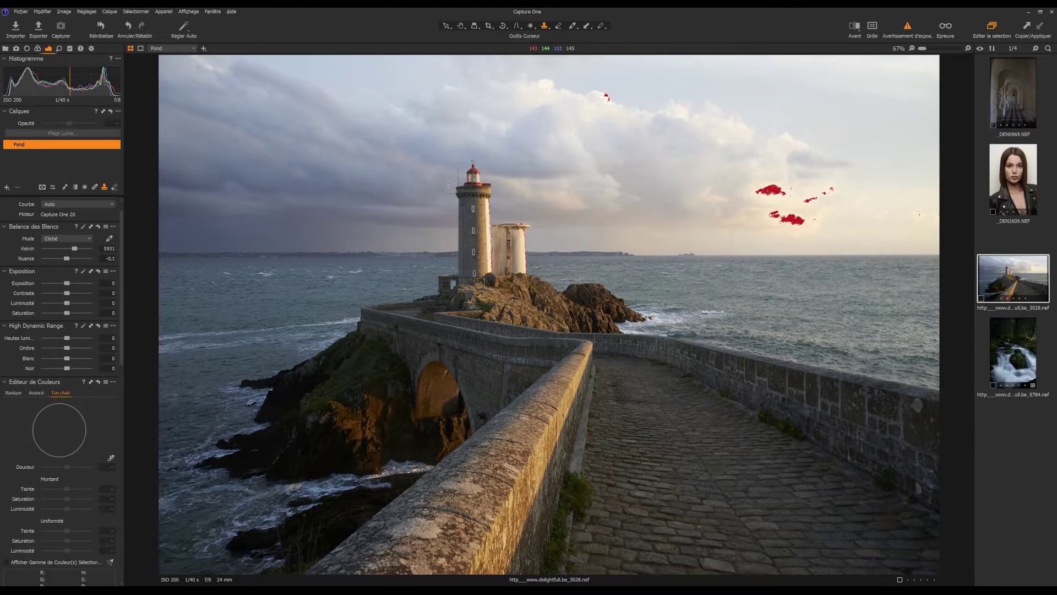
Try cloning the sky beside the lighthouse lantern at 100% zoom on a clone layer, and delete that layer
left_click_drag(926, 49, 946, 49)
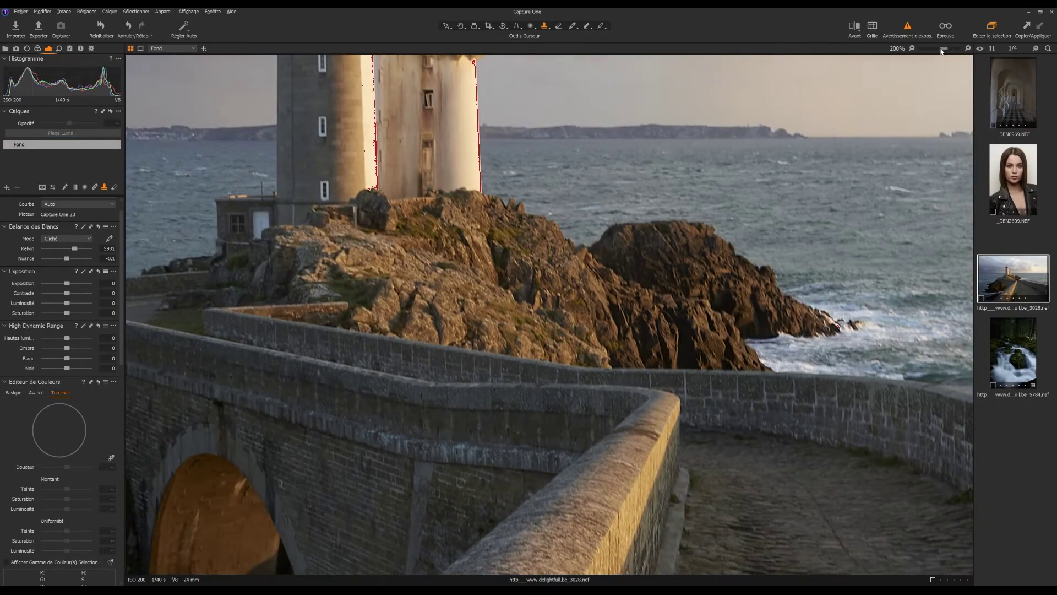
left_click(518, 259)
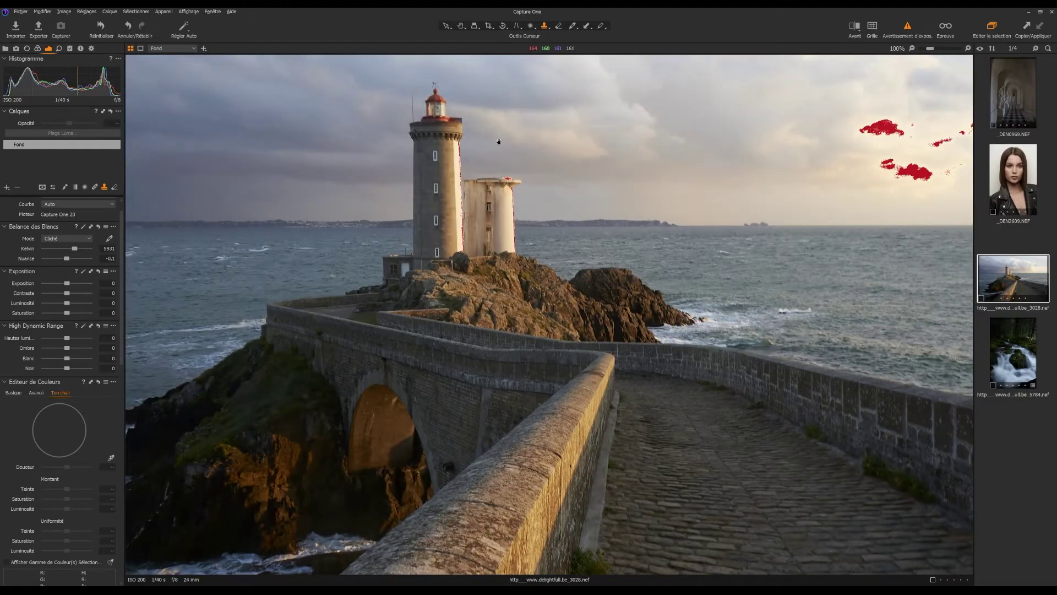
left_click(518, 259)
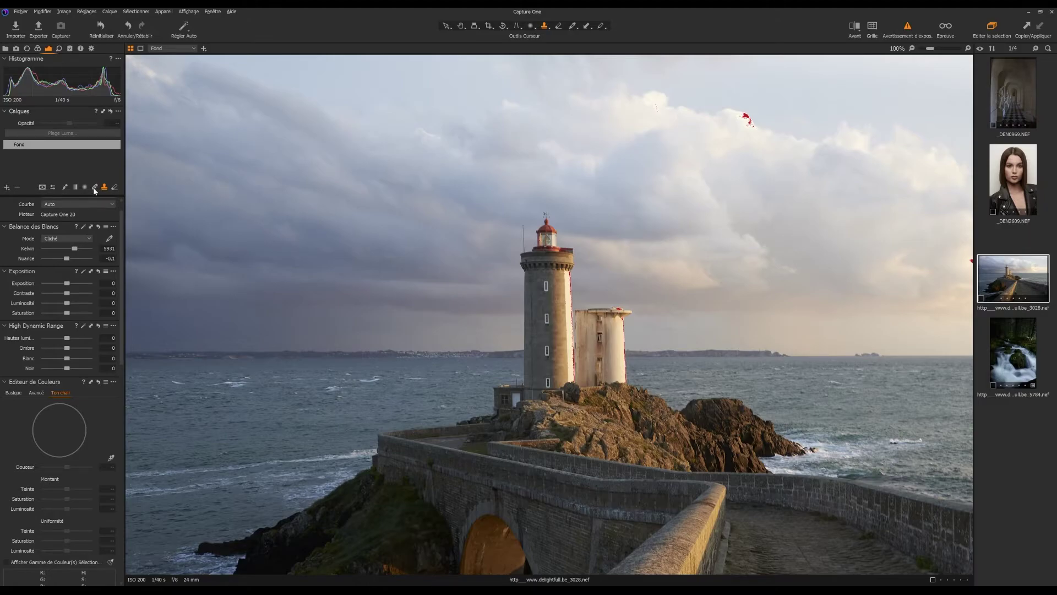
left_click(54, 189)
left_click(514, 226)
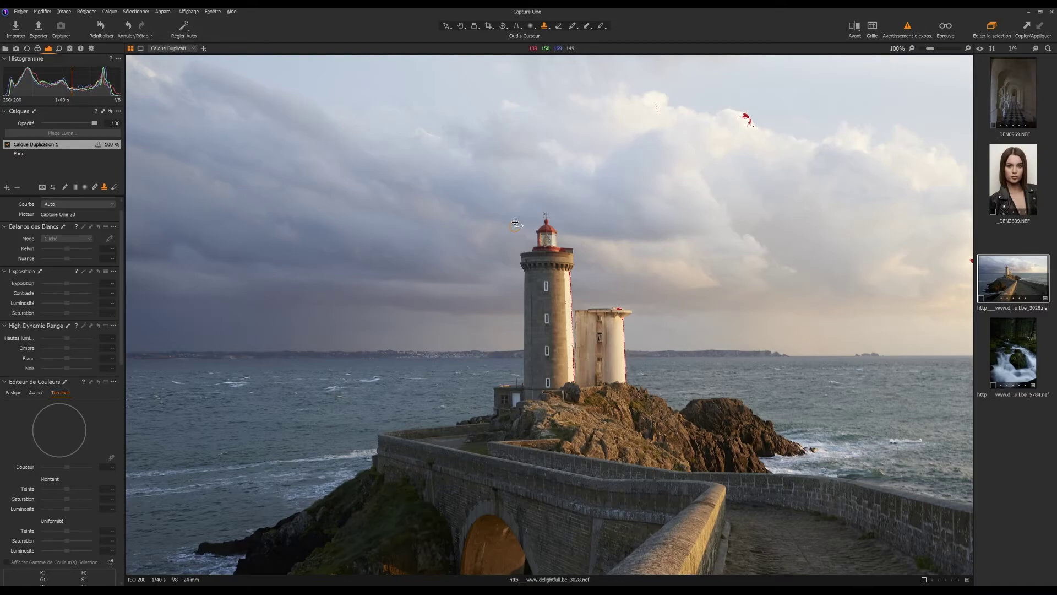
mouse_move(515, 223)
left_mouse_down()
mouse_move(471, 208)
mouse_move(424, 227)
mouse_move(408, 259)
mouse_move(273, 308)
mouse_move(306, 338)
mouse_move(533, 346)
mouse_move(528, 295)
mouse_move(357, 246)
left_mouse_up()
left_click(18, 187)
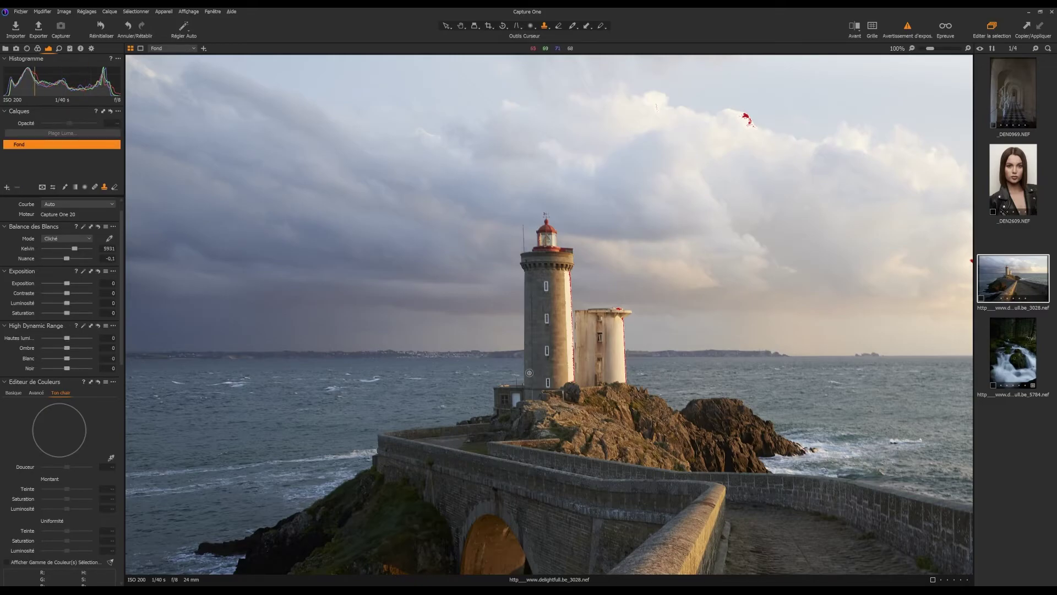
Open the portrait _DEN2609.NEF at 100% on the woman's forehead and eyes, and add a new heal layer
left_click(1025, 187)
left_click_drag(714, 189, 535, 387)
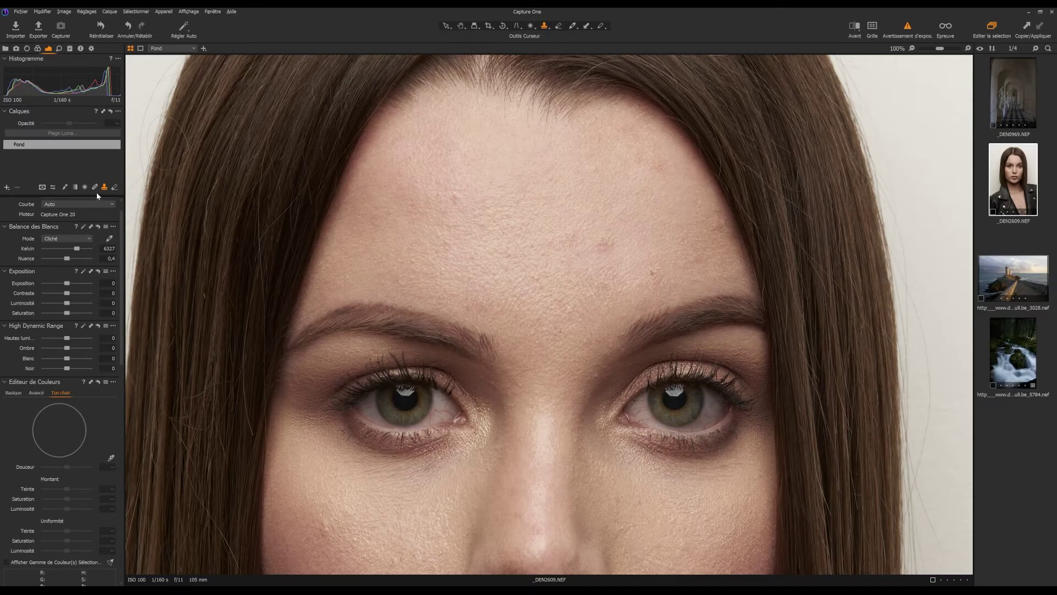
left_click(8, 187)
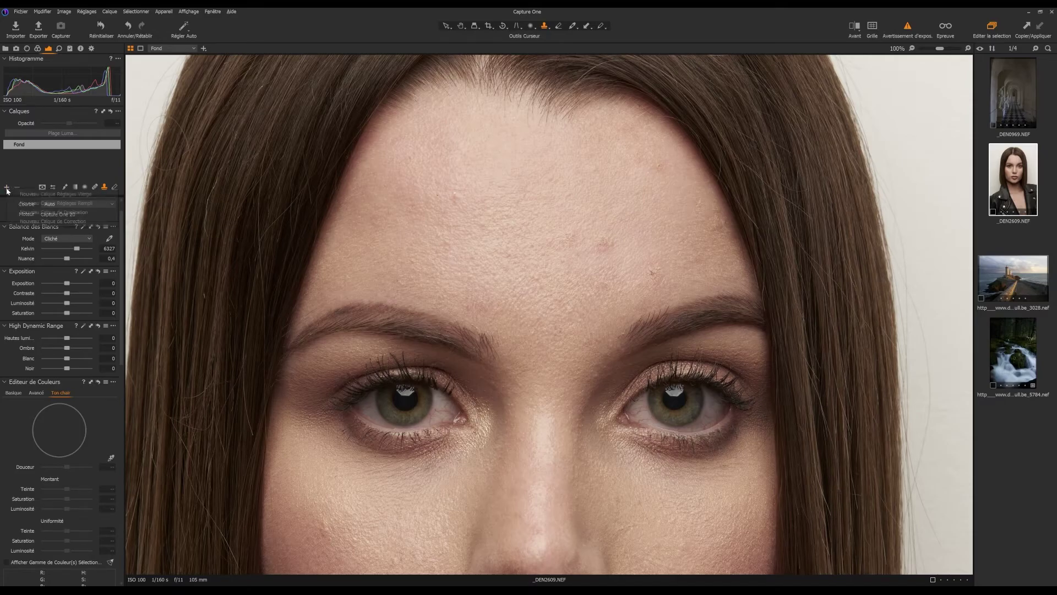
left_click(52, 221)
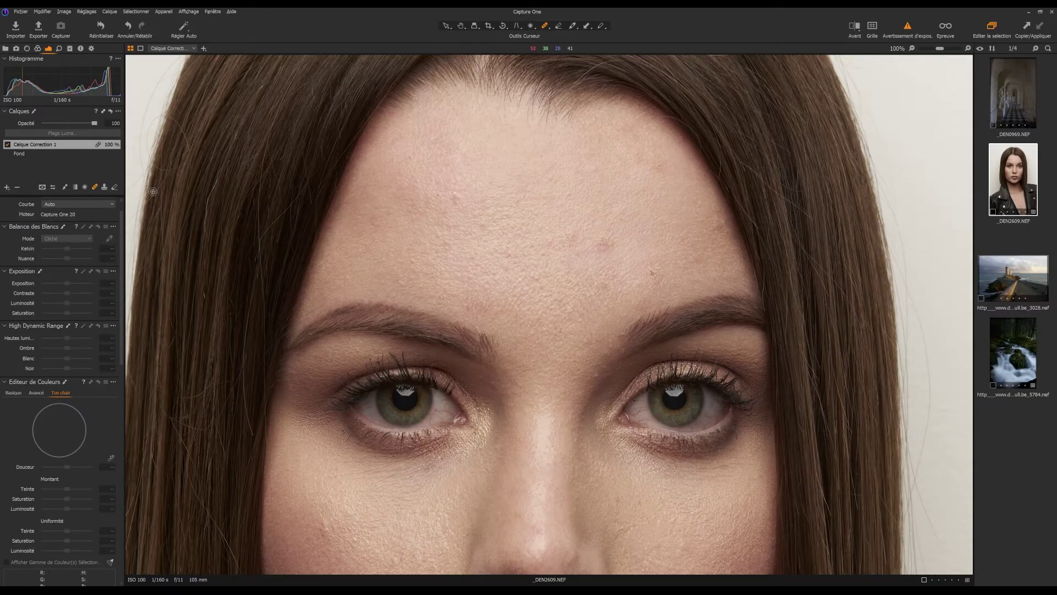
Heal the blemishes on the woman's forehead and cheek, and move a forehead spot's source point onto nearby clean skin
left_click(54, 188)
left_click(603, 241)
left_click(605, 247)
left_click_drag(643, 204, 642, 205)
mouse_move(642, 205)
left_mouse_down()
mouse_move(633, 252)
mouse_move(623, 234)
left_mouse_up()
left_click_drag(453, 192, 457, 197)
left_click_drag(404, 280, 404, 280)
left_click(655, 272)
Heal a short stroke in the woman's hair, and move its source point onto the matching strands directly below the stroke
left_click_drag(219, 170, 205, 237)
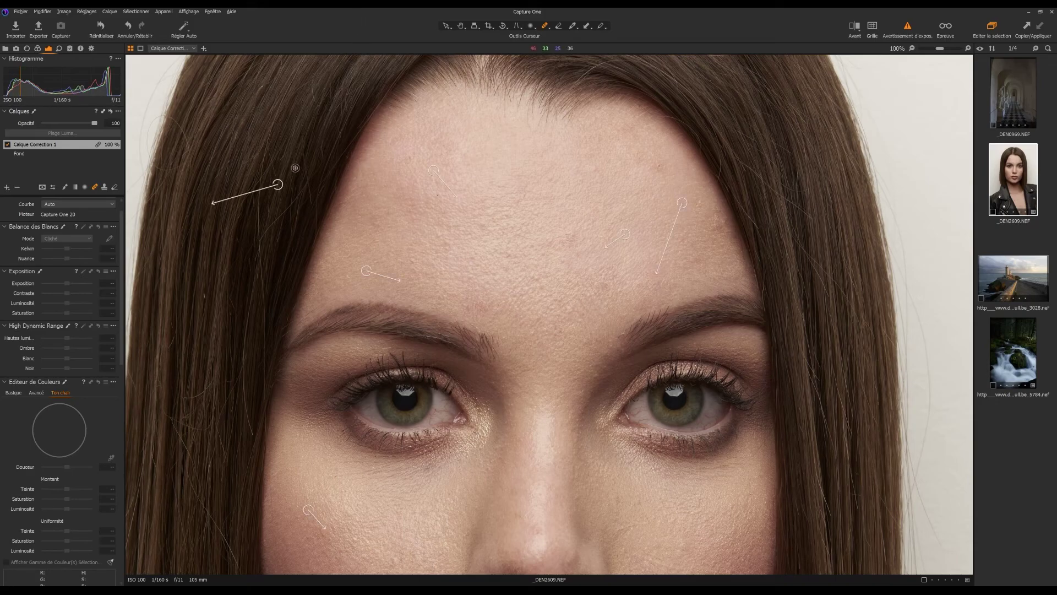
mouse_move(278, 184)
left_mouse_down()
mouse_move(243, 170)
mouse_move(219, 180)
mouse_move(228, 215)
mouse_move(210, 232)
mouse_move(212, 267)
left_mouse_up()
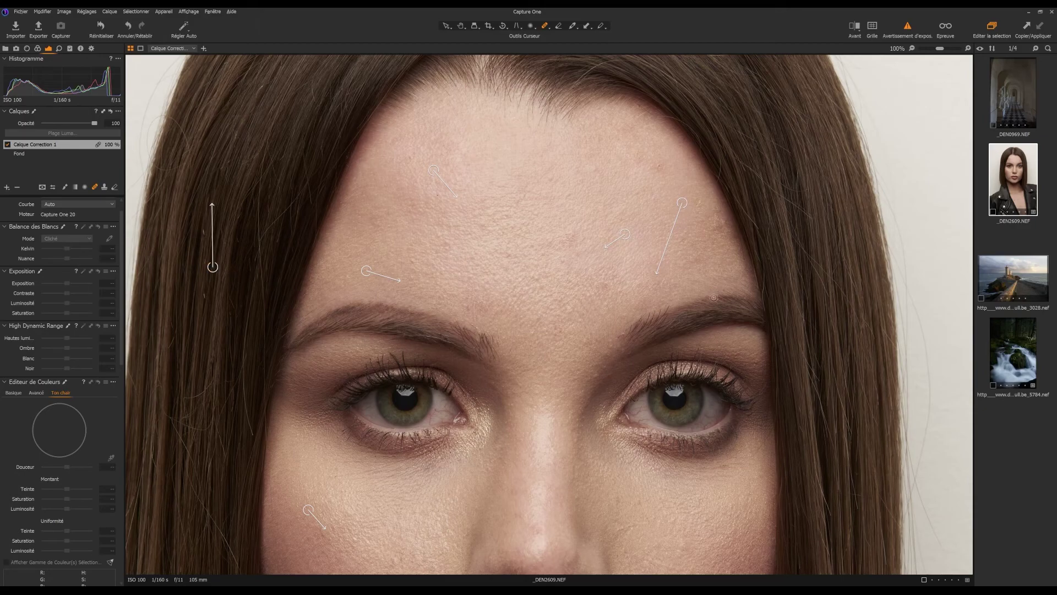
Fit the whole portrait in the viewer, and switch back to the lighthouse photo
key("ctrl+0")
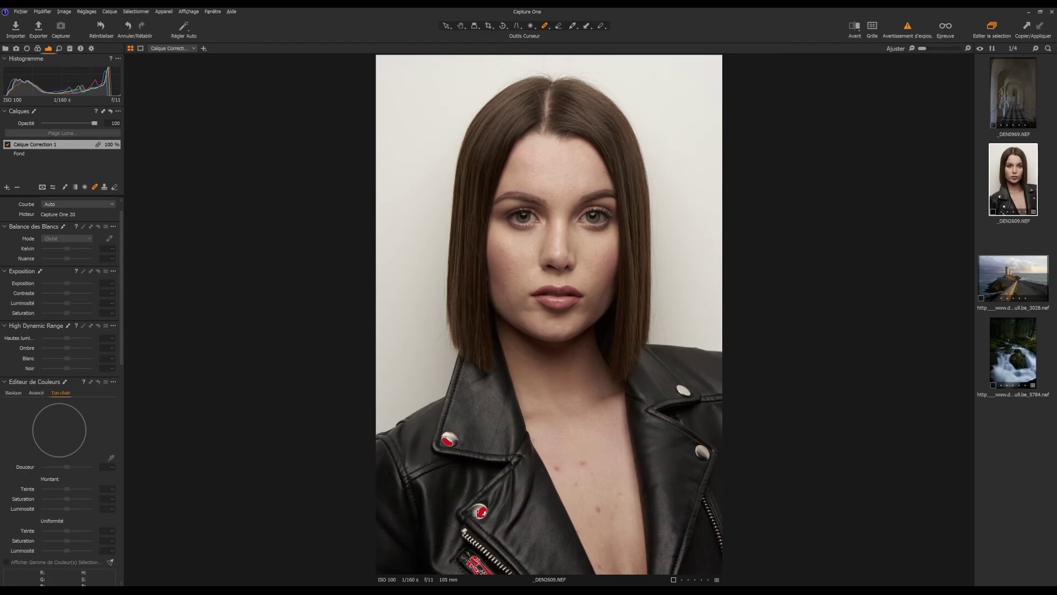
left_click(1001, 276)
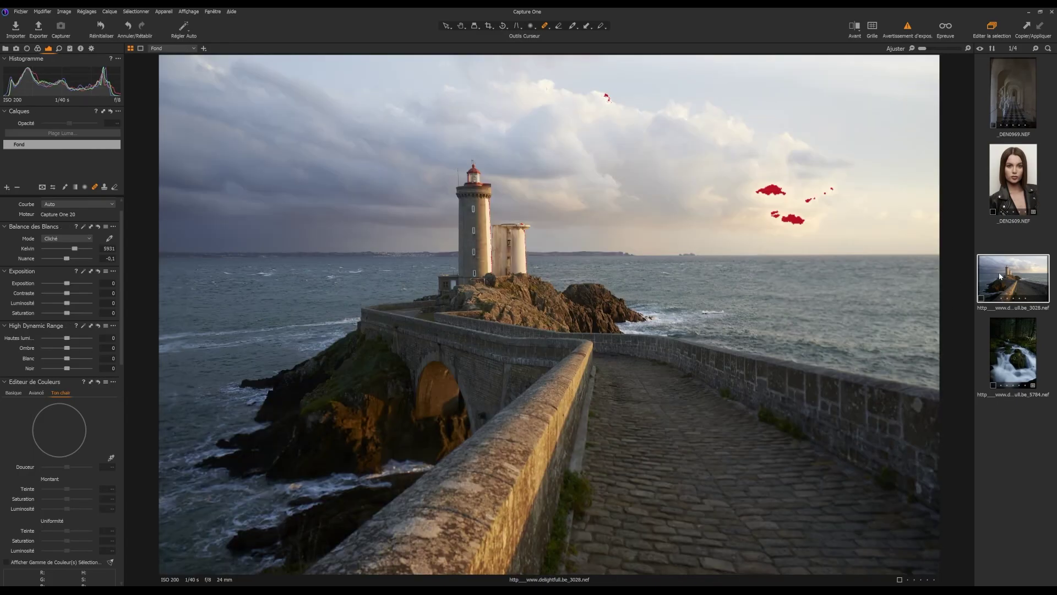